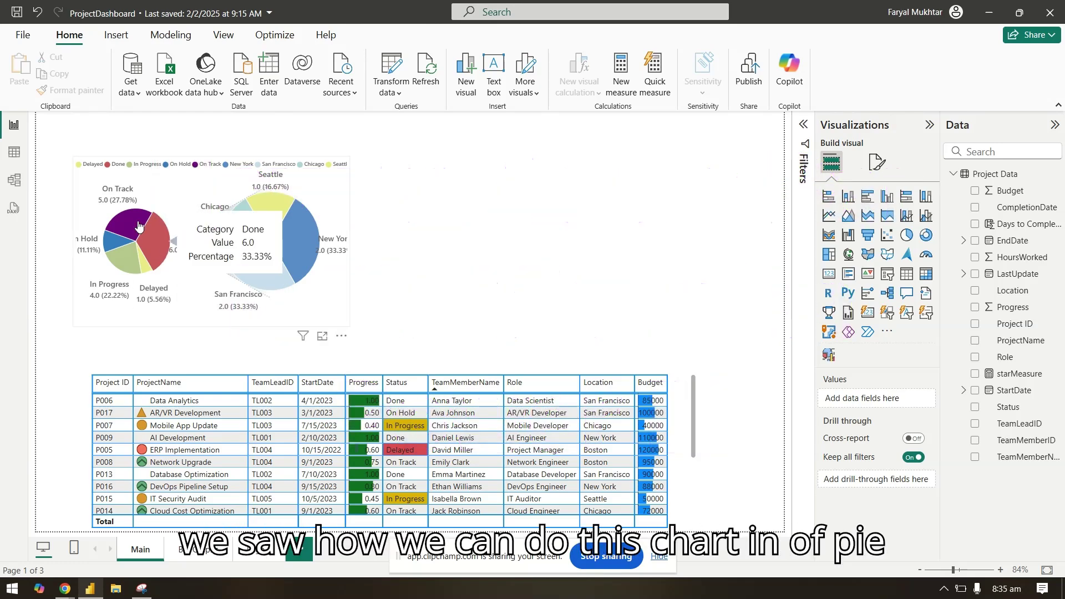
- Open the Visualizations pane's More options menu for adding visuals
{"action": "mouse_move", "coordinate": [129, 223]}
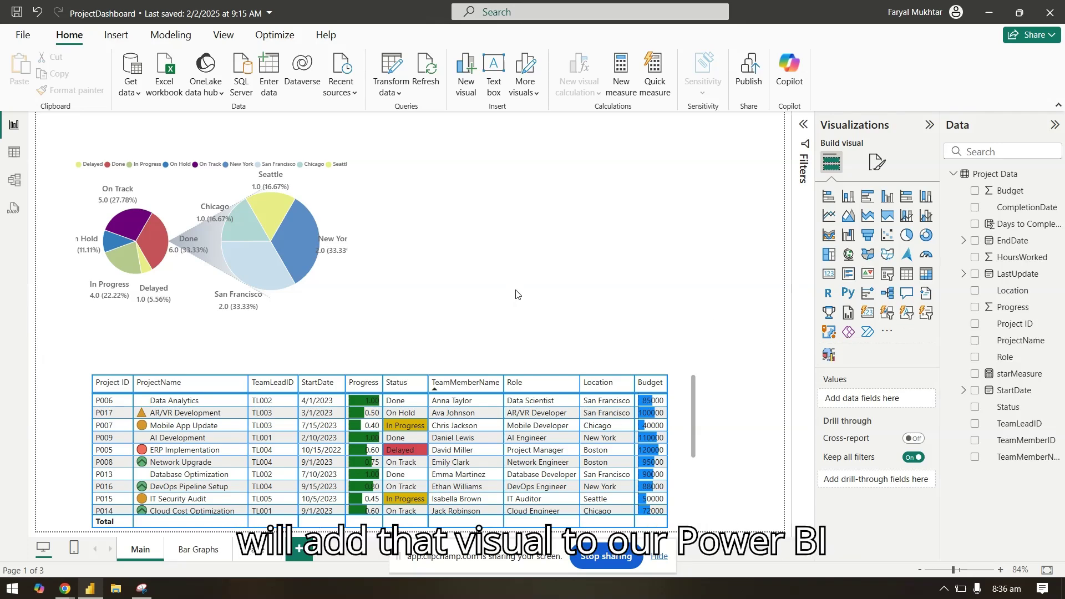
{"action": "left_click", "coordinate": [890, 333]}
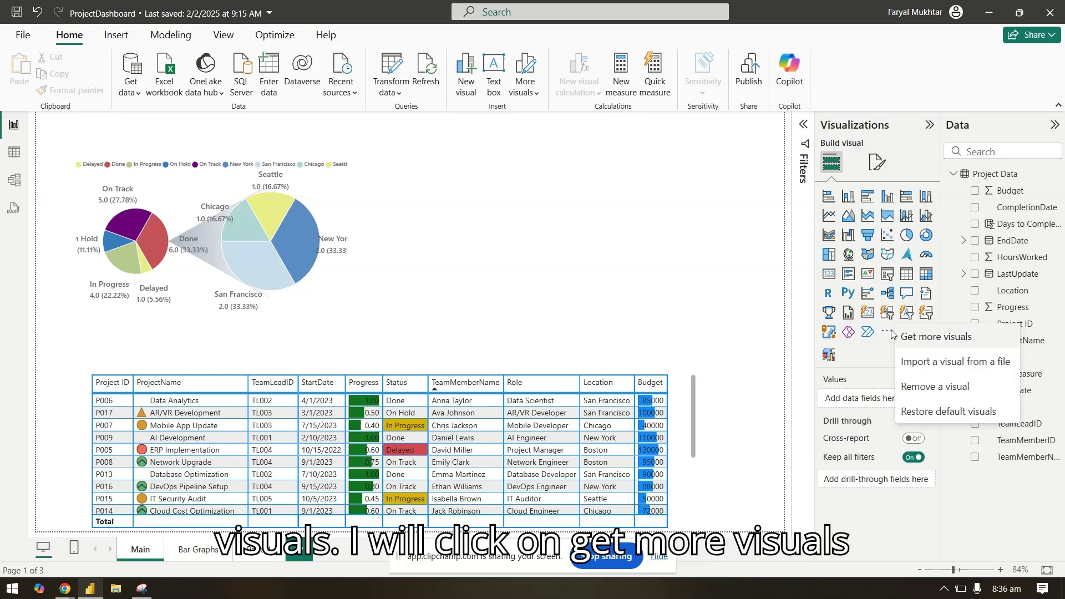
- Search the visuals catalogue for 'bar' and open the Datellers Bar of Pie details page
{"action": "left_click", "coordinate": [952, 337]}
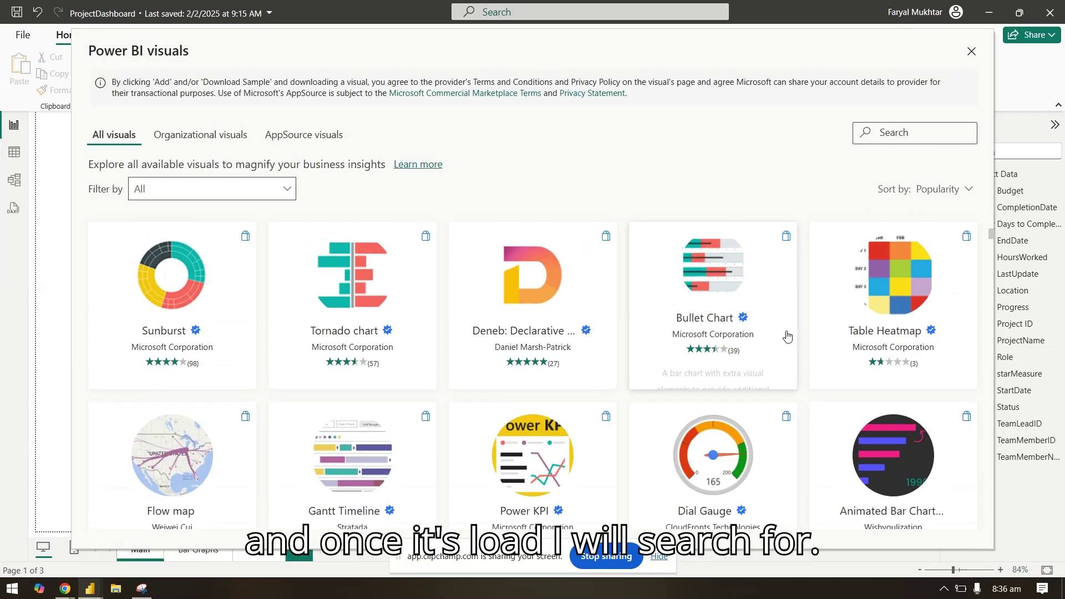
{"action": "left_click", "coordinate": [894, 136]}
{"action": "type", "text": "bar"}
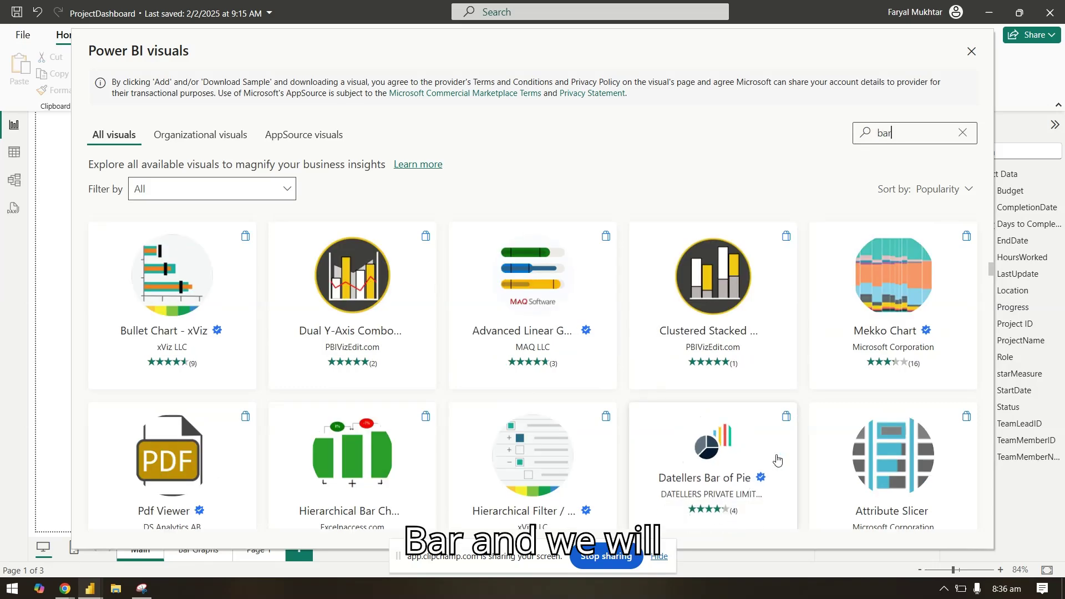
{"action": "scroll", "coordinate": [822, 400], "scroll_direction": "down", "scroll_amount": 3}
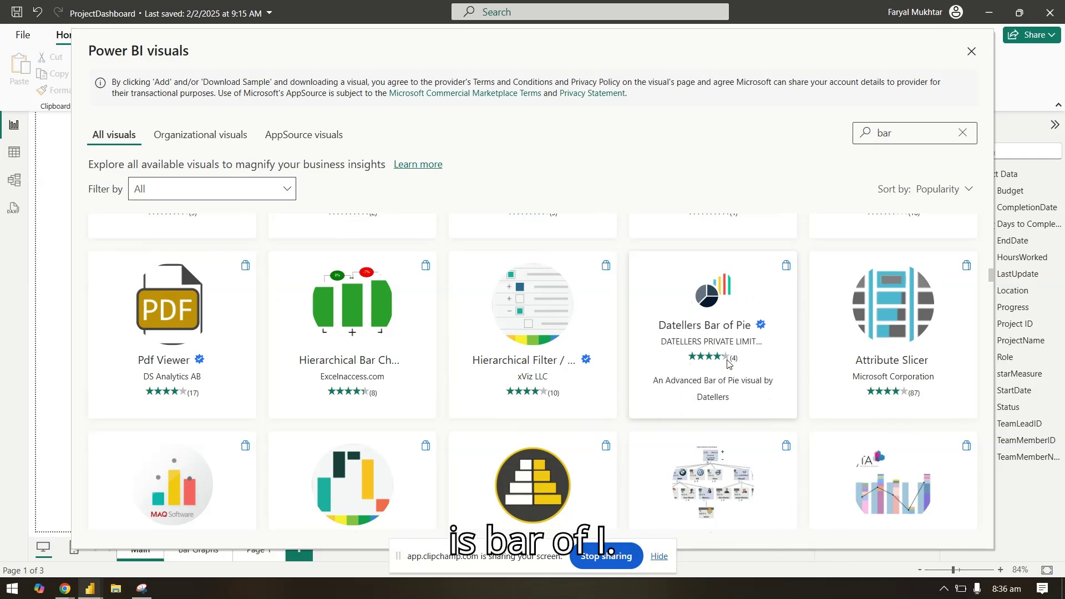
{"action": "left_click", "coordinate": [727, 364]}
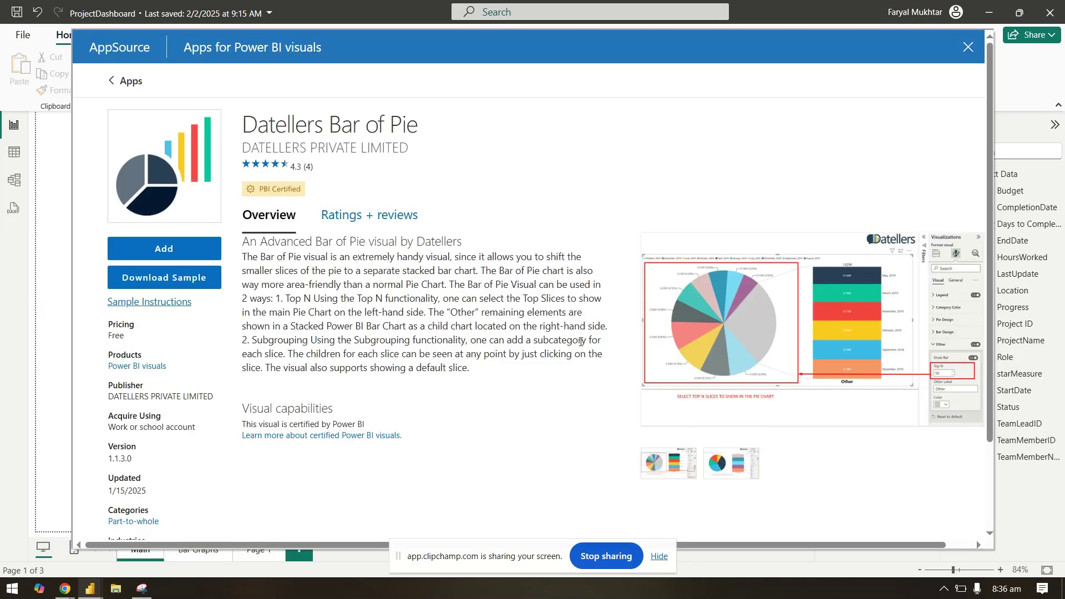
- Preview the grouping and Top N screenshots, add the Datellers Bar of Pie, and confirm the import
{"action": "left_click", "coordinate": [740, 463]}
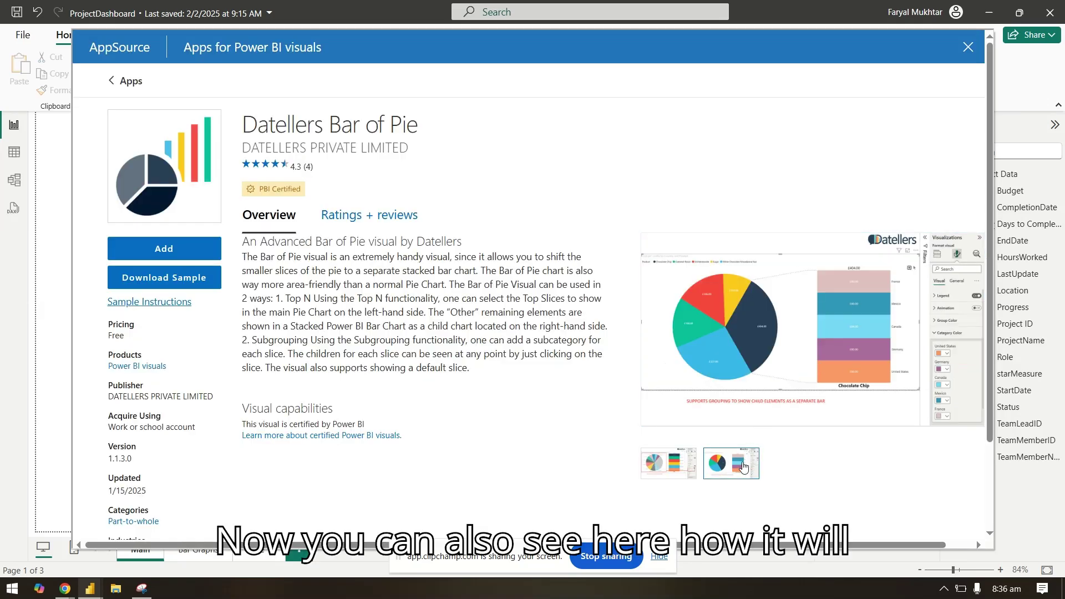
{"action": "left_click", "coordinate": [685, 467]}
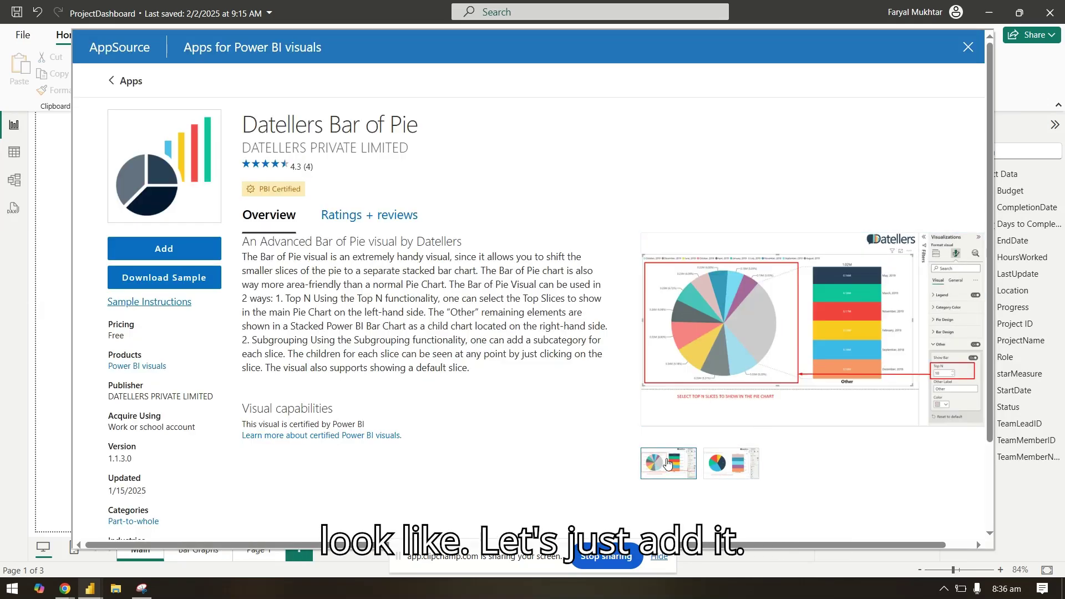
{"action": "left_click", "coordinate": [177, 256]}
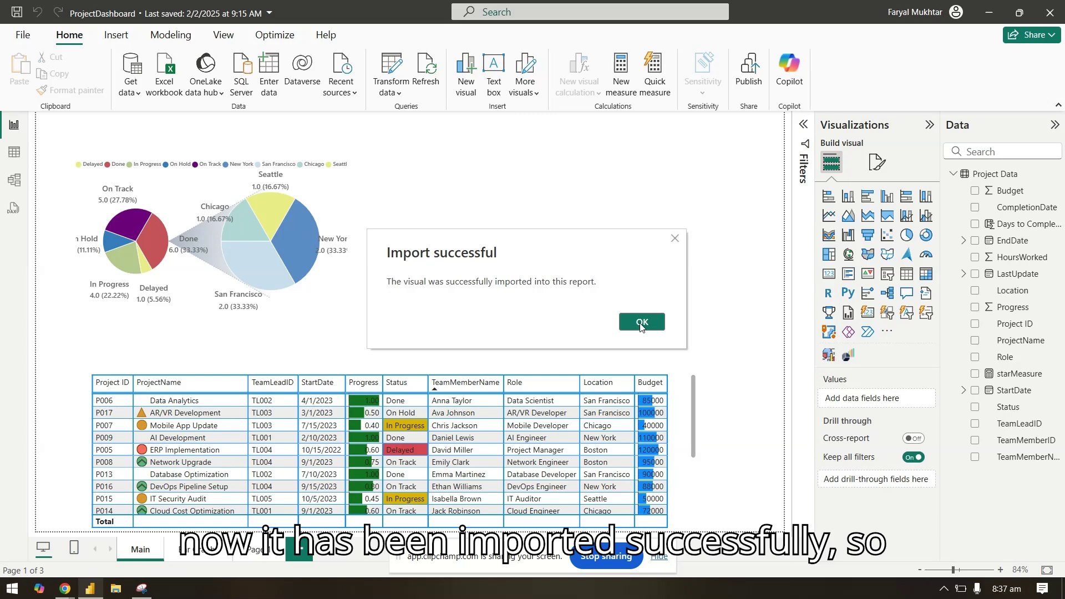
{"action": "left_click", "coordinate": [642, 324]}
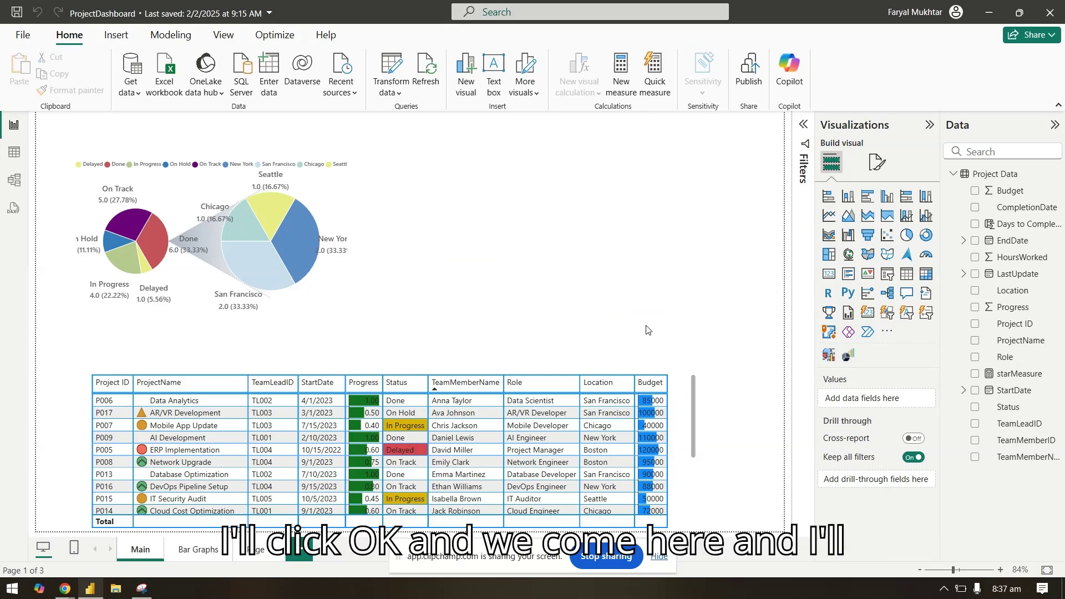
- Insert a Bar of Pie at upper right with Status category, Location group, Project ID value
{"action": "left_click", "coordinate": [849, 356]}
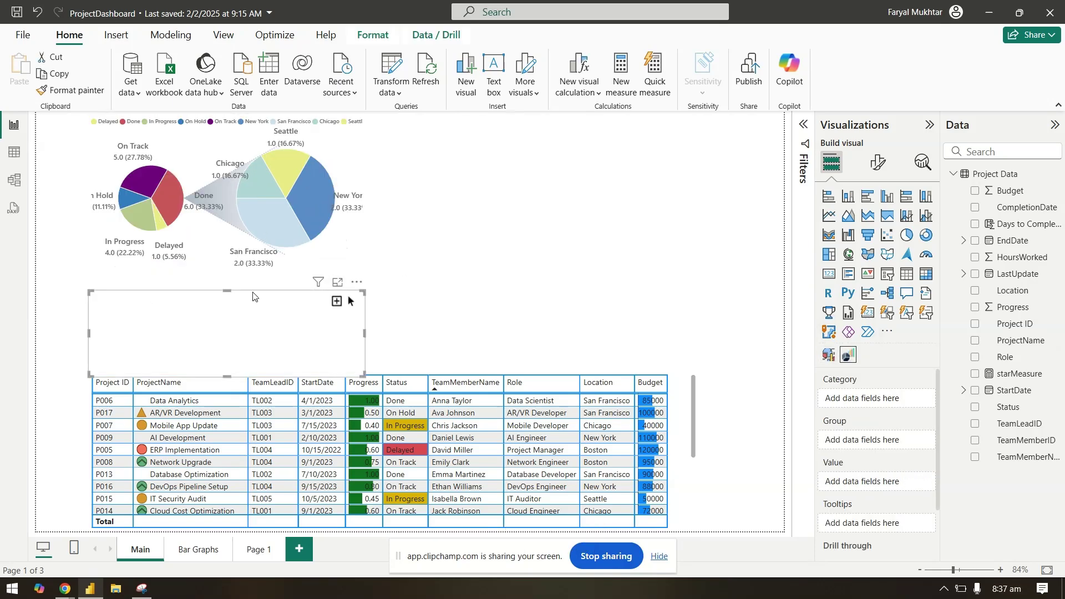
{"action": "left_click_drag", "start_coordinate": [253, 296], "coordinate": [613, 140]}
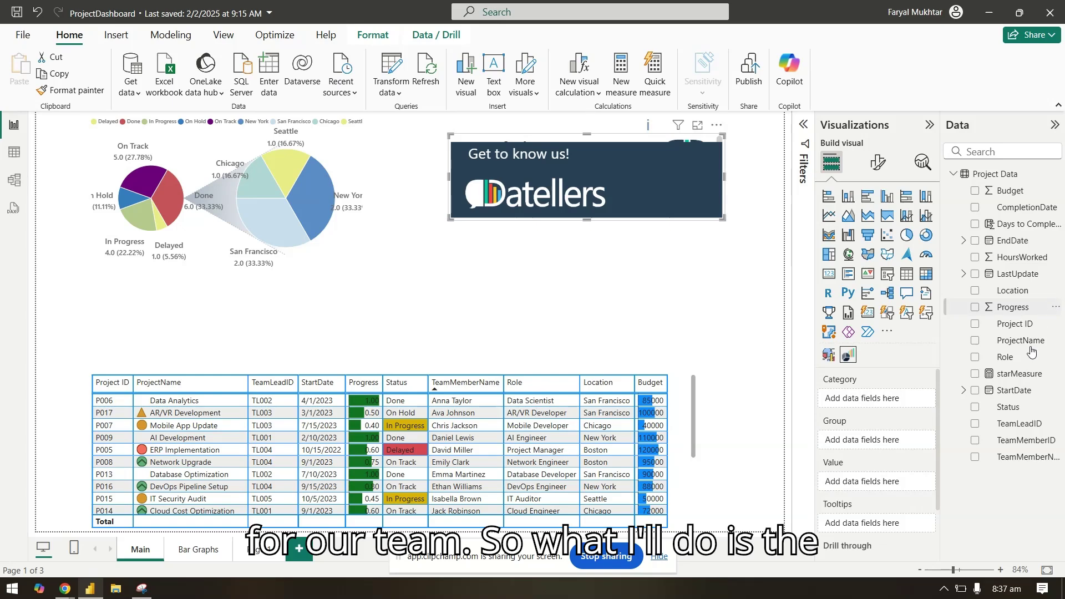
{"action": "left_click_drag", "start_coordinate": [1015, 409], "coordinate": [884, 400]}
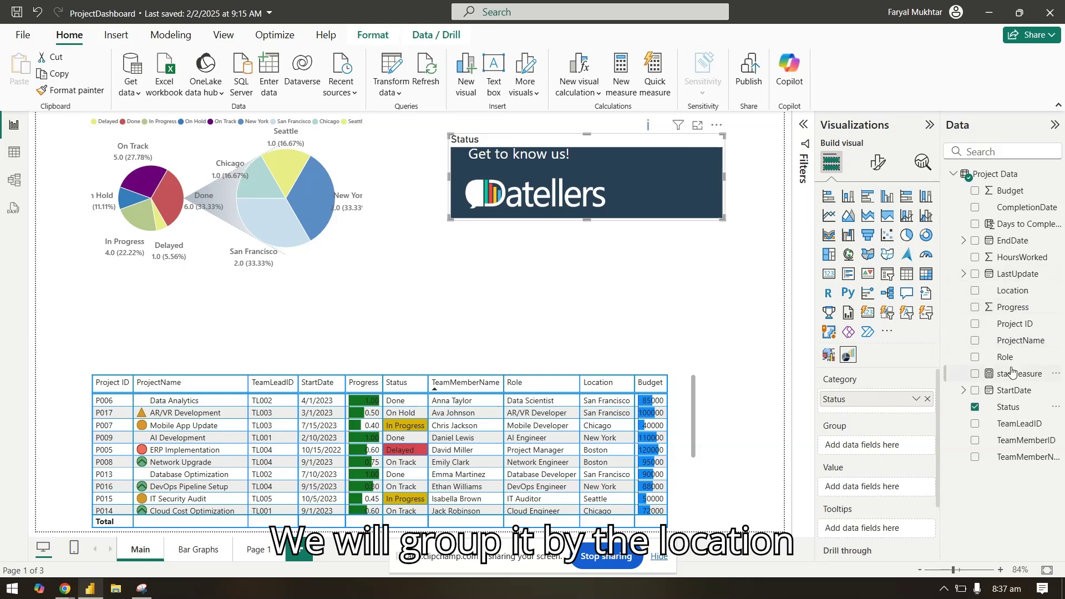
{"action": "left_click_drag", "start_coordinate": [1021, 294], "coordinate": [899, 449]}
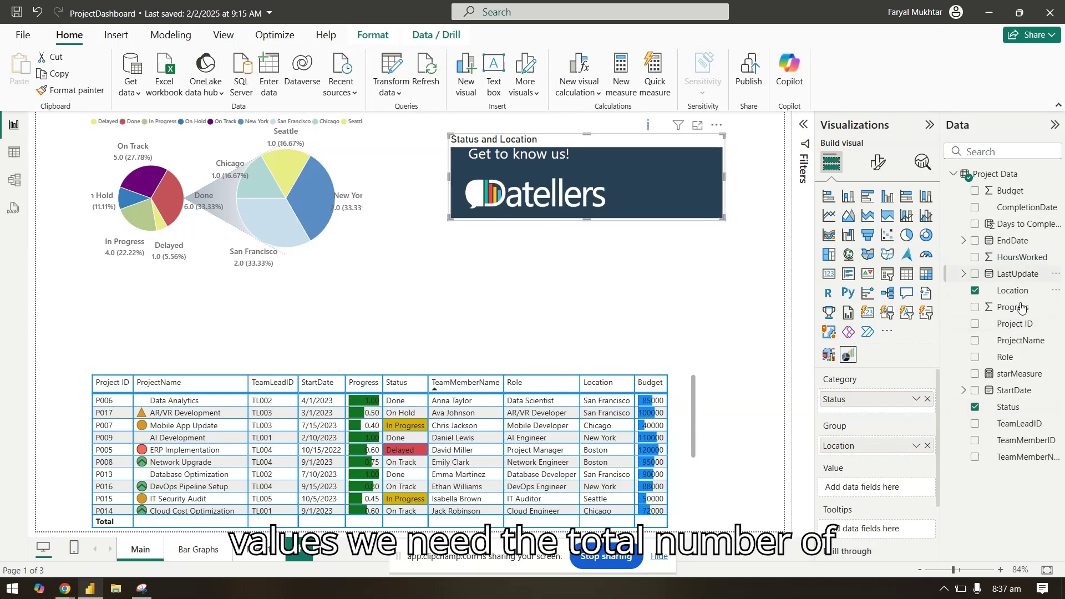
{"action": "left_click_drag", "start_coordinate": [1014, 325], "coordinate": [893, 490]}
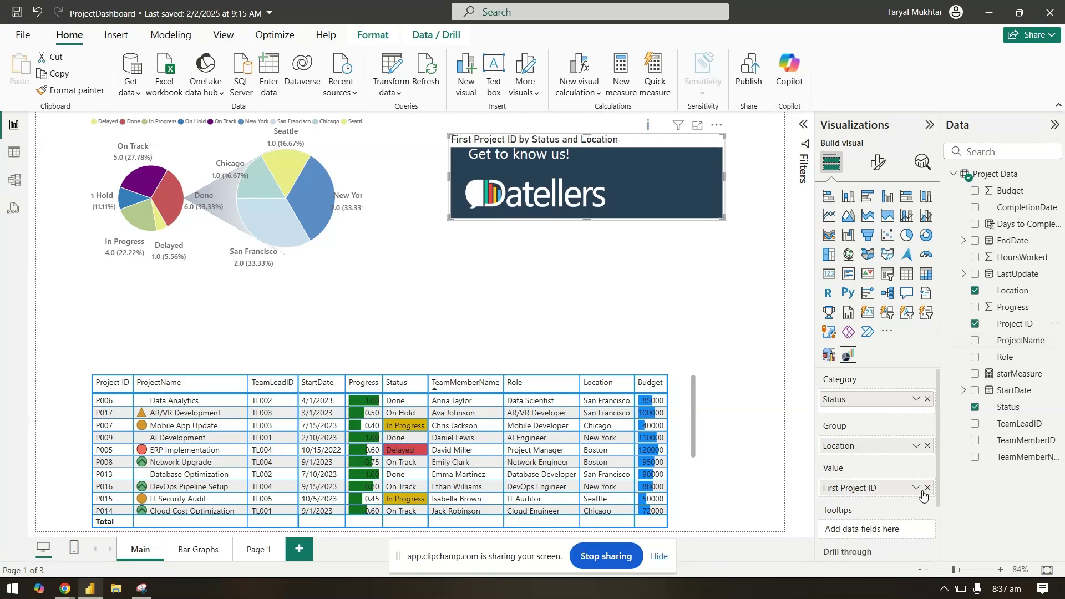
- Aggregate Project ID as Count (Distinct) and enlarge the visual downward
{"action": "left_click", "coordinate": [916, 488]}
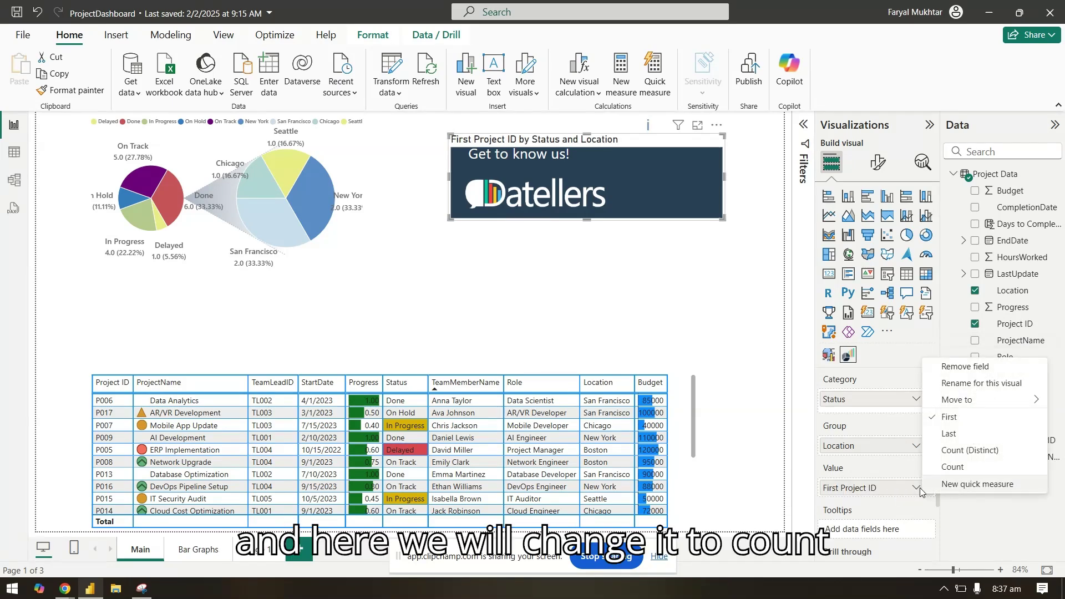
{"action": "left_click", "coordinate": [953, 445]}
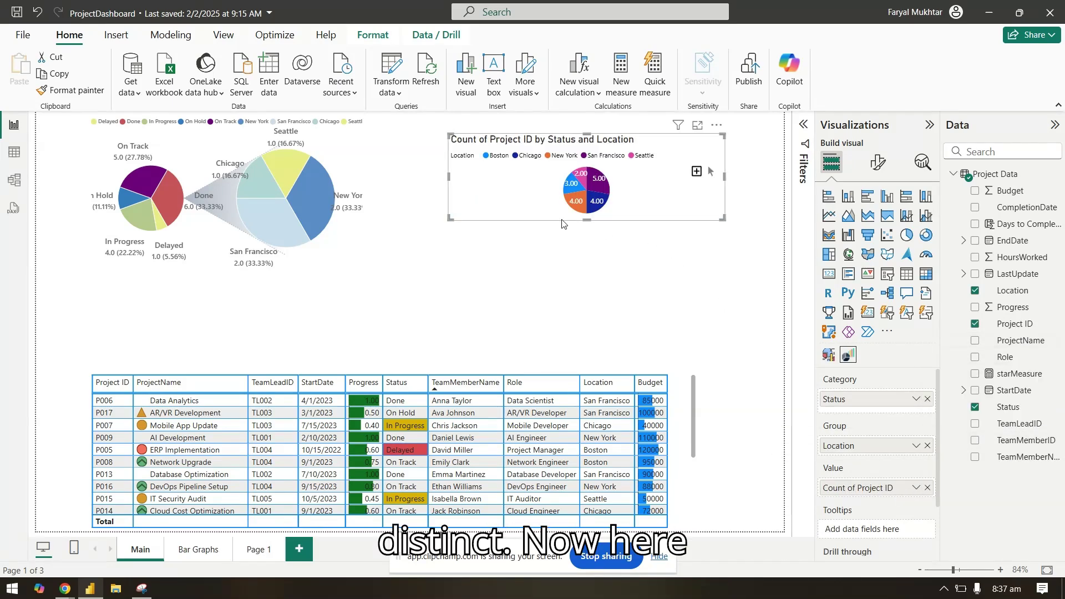
{"action": "left_click_drag", "start_coordinate": [586, 220], "coordinate": [585, 342]}
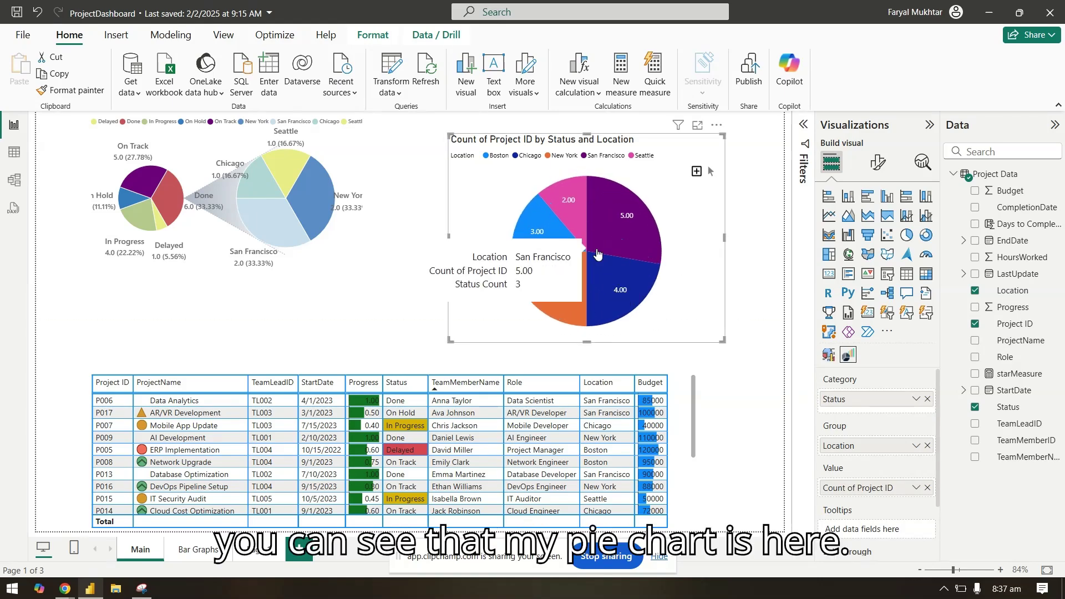
- Delete the old pie chart and move the Bar of Pie into its spot
{"action": "left_click", "coordinate": [281, 288]}
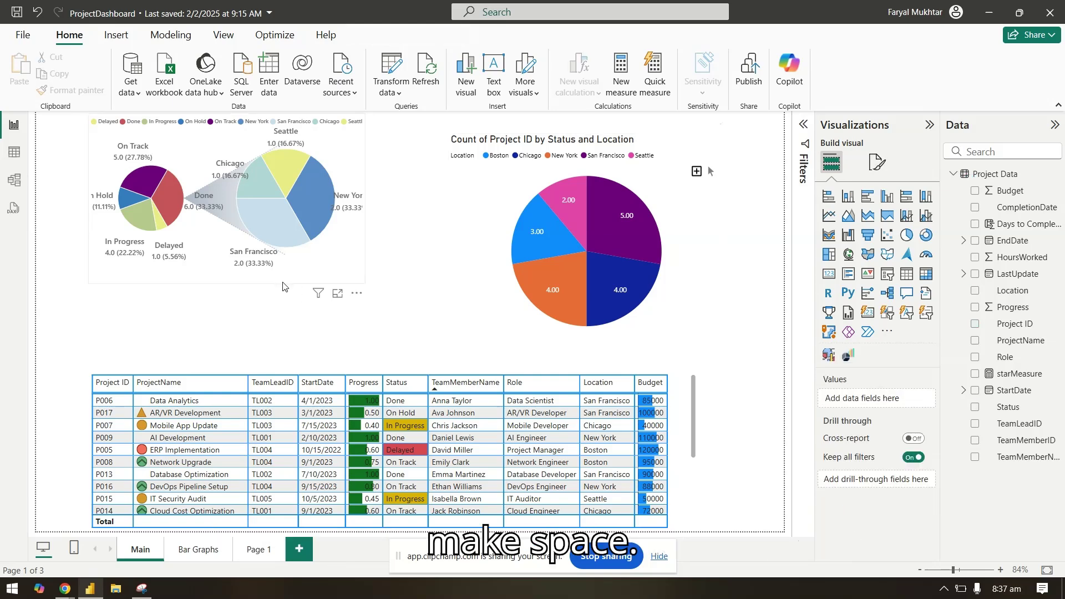
{"action": "left_click", "coordinate": [283, 287]}
{"action": "key", "text": "Delete"}
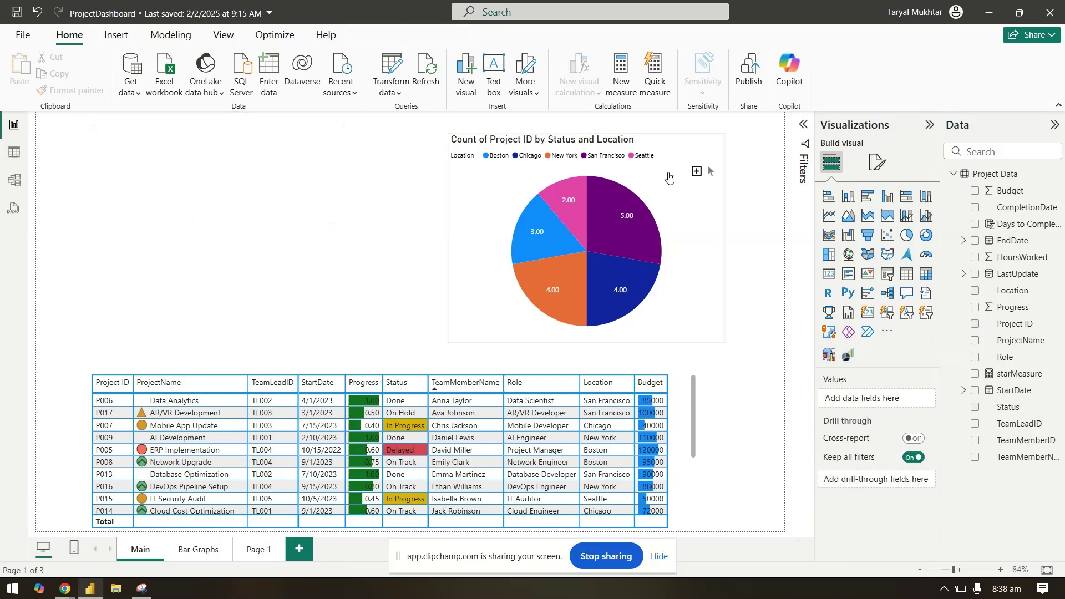
{"action": "left_click_drag", "start_coordinate": [646, 146], "coordinate": [261, 159]}
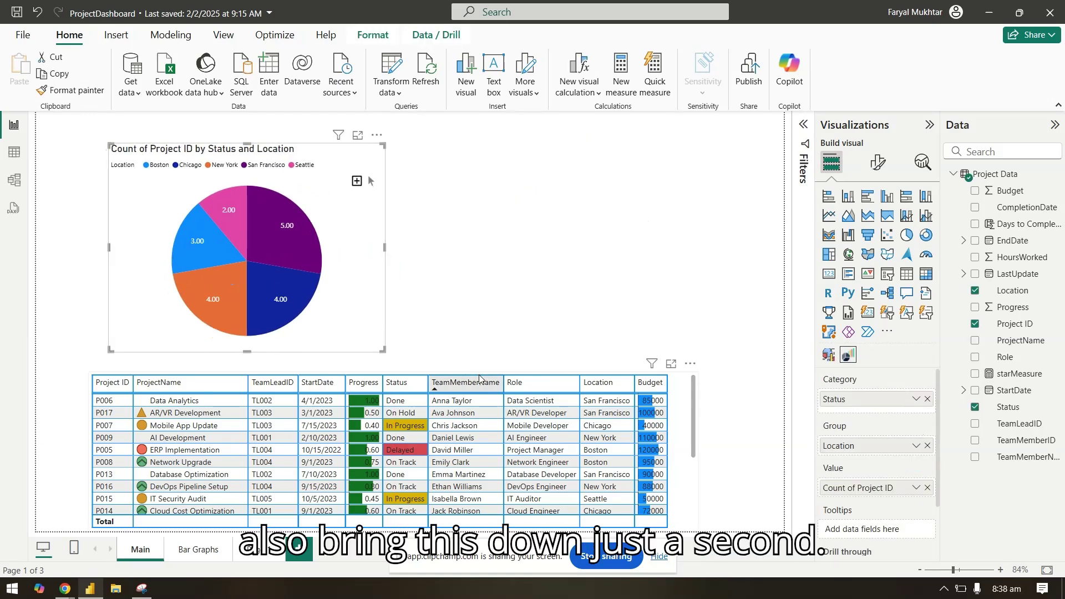
- Shrink the table lower, widen the Bar of Pie rightward, and show San Francisco's status breakdown
{"action": "left_click", "coordinate": [428, 382]}
{"action": "left_click_drag", "start_coordinate": [387, 376], "coordinate": [390, 468]}
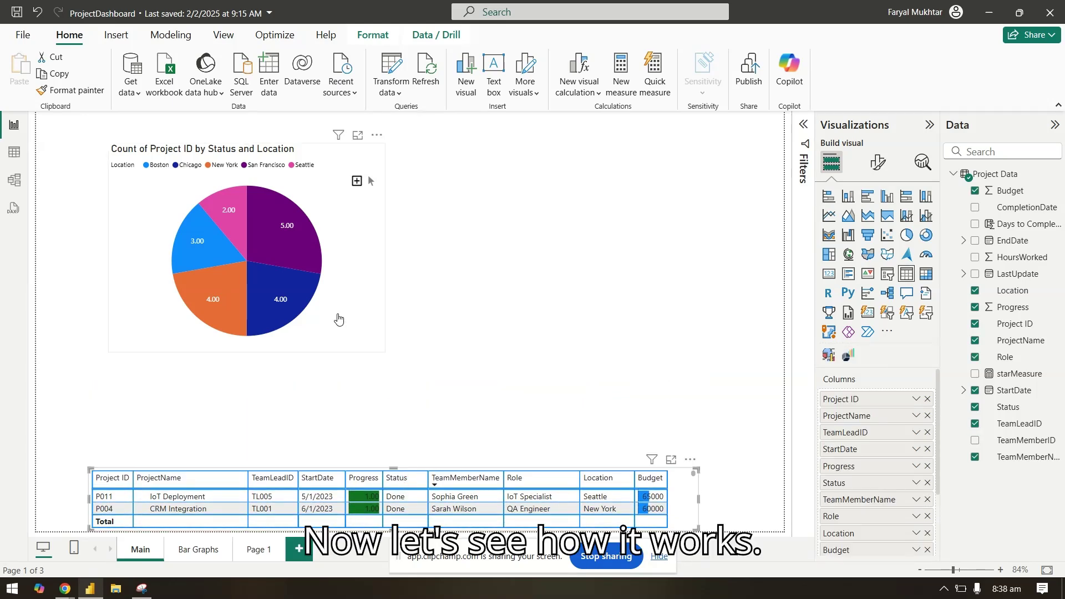
{"action": "left_click", "coordinate": [377, 267]}
{"action": "left_click_drag", "start_coordinate": [386, 247], "coordinate": [679, 245]}
{"action": "left_click", "coordinate": [430, 243]}
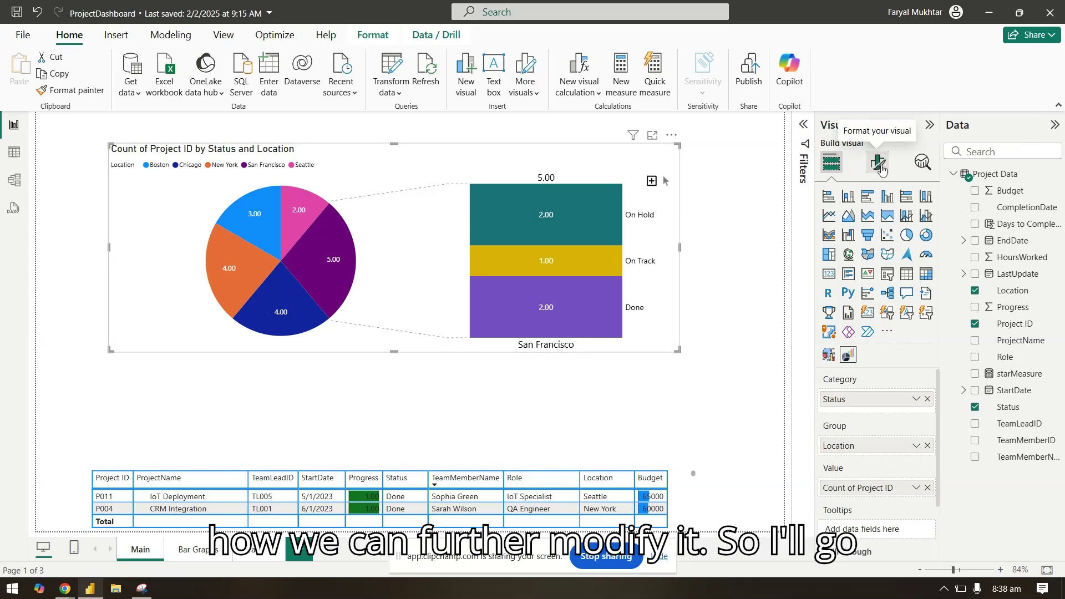
- In Format visual, keep the legend on but hide its Location title
{"action": "left_click", "coordinate": [879, 165]}
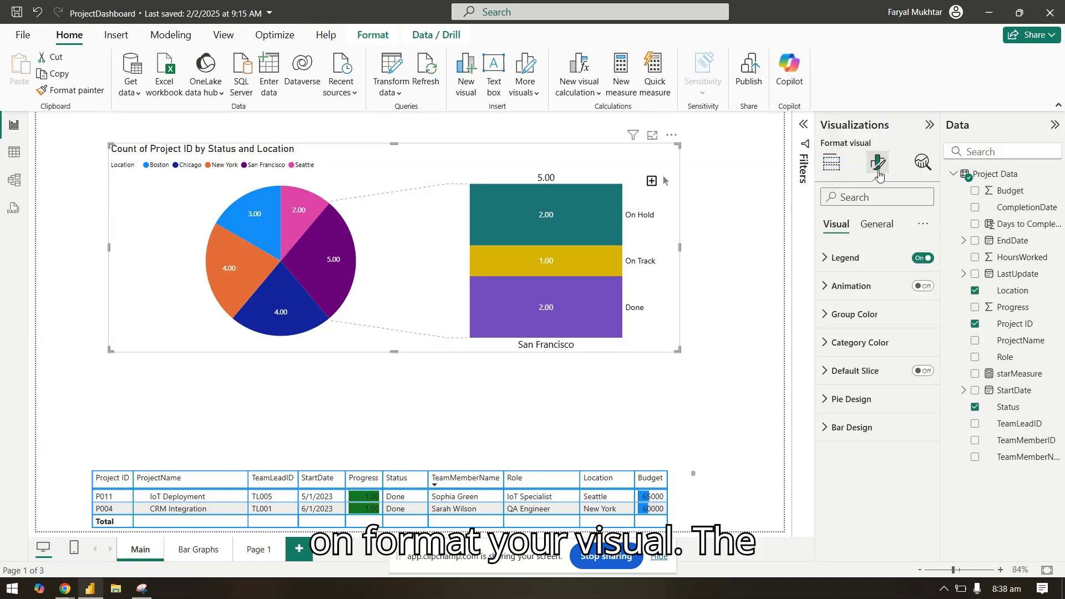
{"action": "left_click", "coordinate": [829, 259]}
{"action": "left_click", "coordinate": [922, 259]}
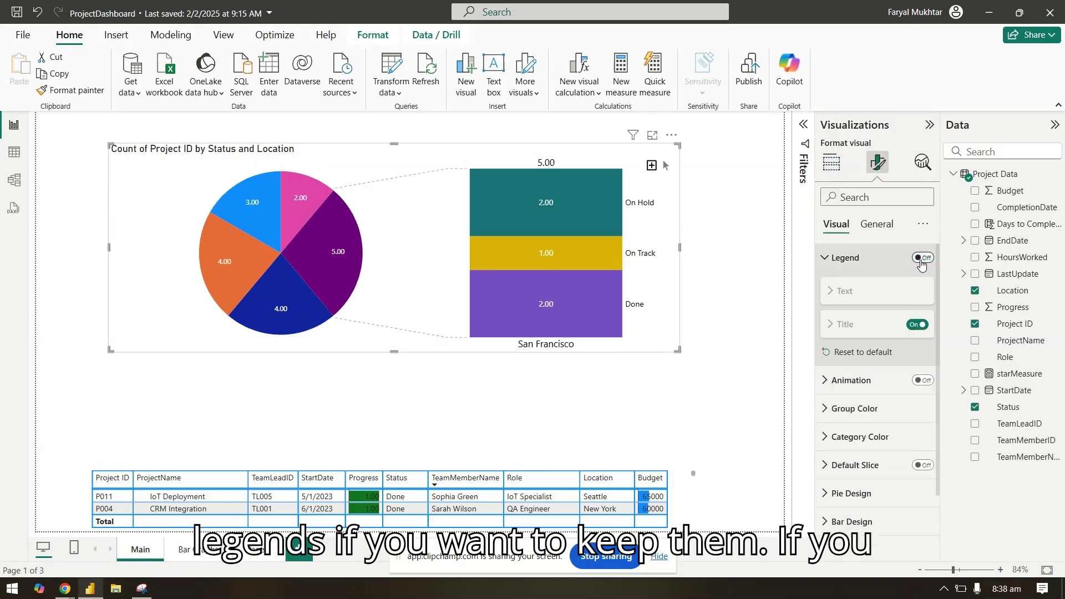
{"action": "left_click", "coordinate": [921, 258]}
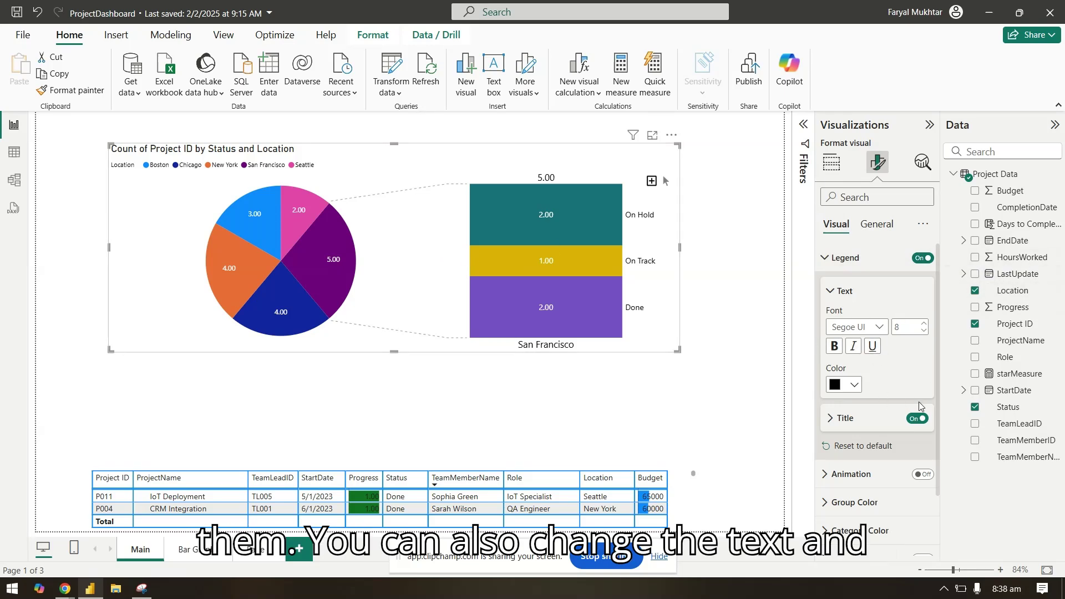
{"action": "left_click", "coordinate": [848, 422]}
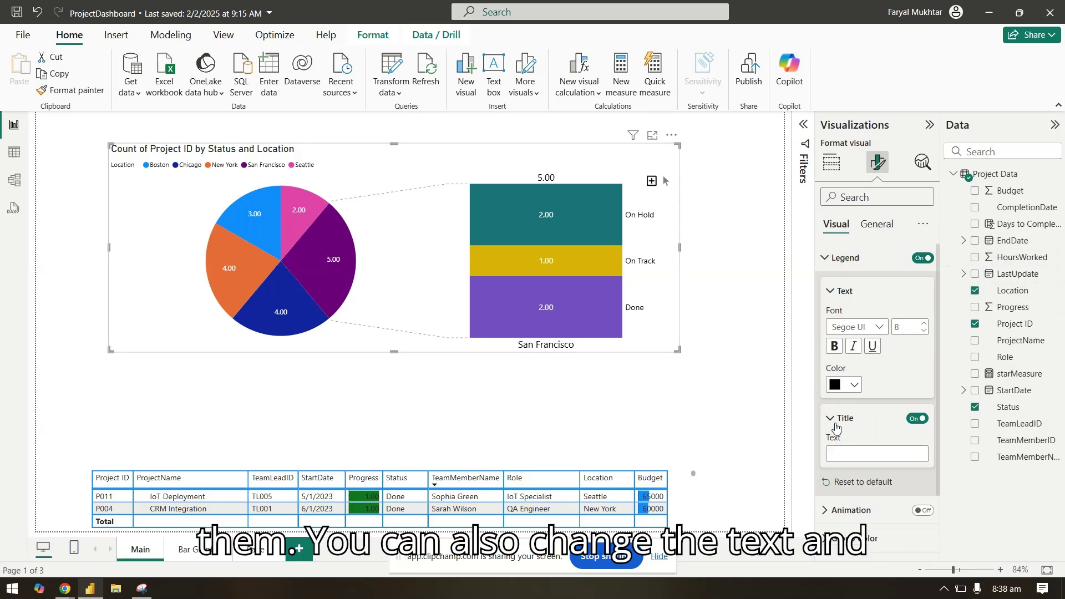
{"action": "left_click", "coordinate": [864, 424]}
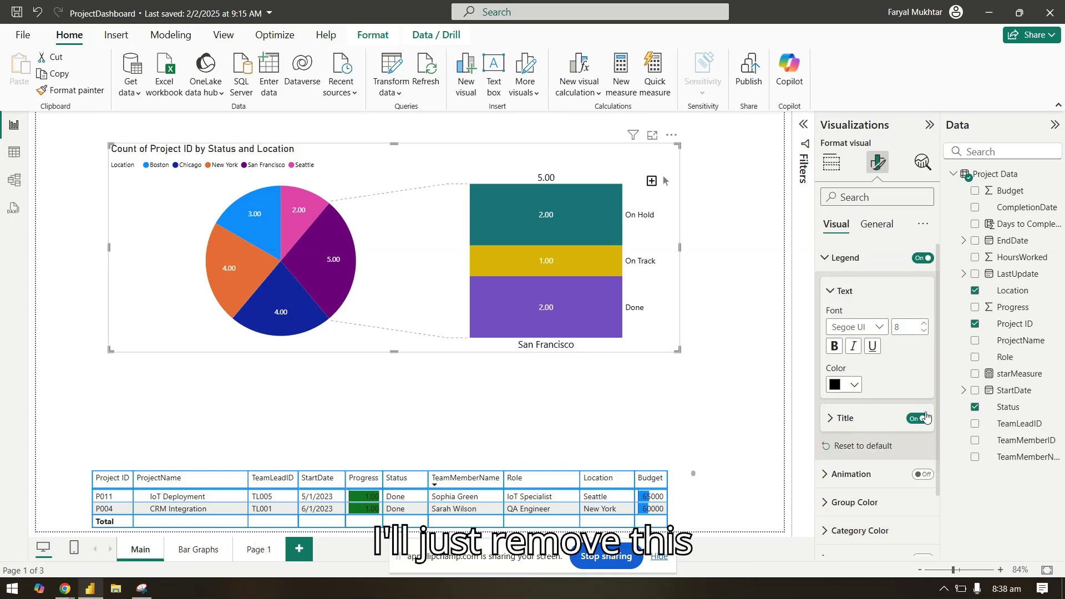
{"action": "left_click", "coordinate": [921, 419]}
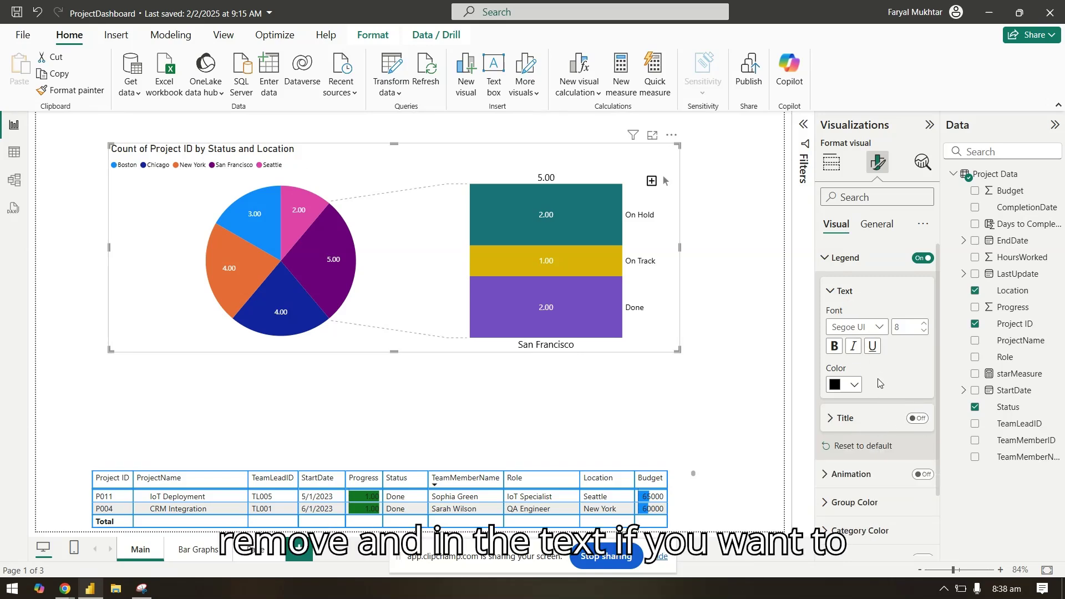
{"action": "left_click", "coordinate": [852, 293]}
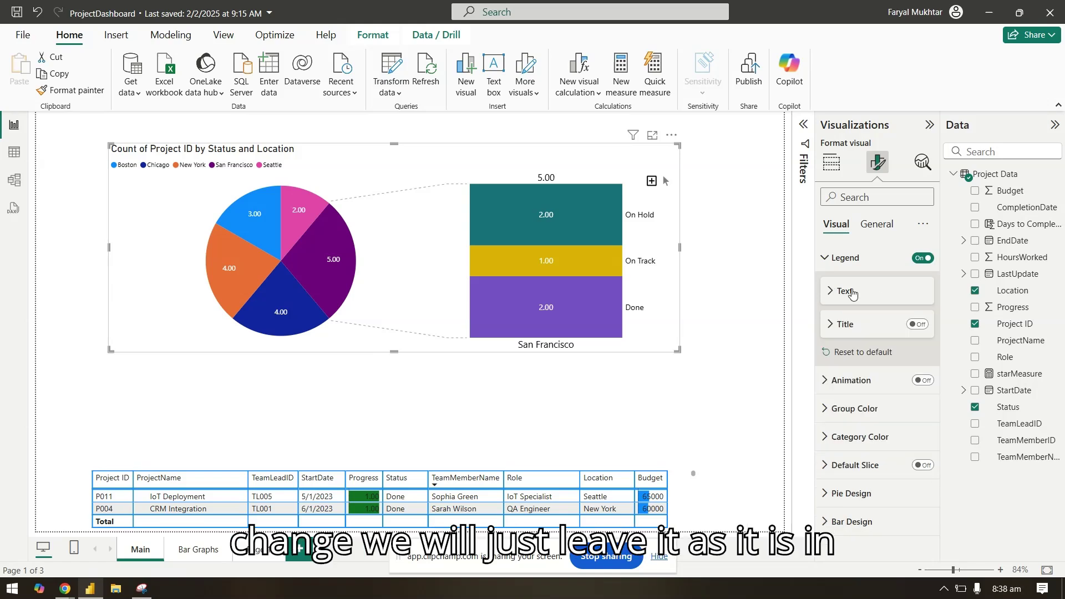
- Turn on chart animation, then view Seattle's and New York's status breakdowns
{"action": "left_click", "coordinate": [848, 258]}
{"action": "left_click", "coordinate": [874, 286]}
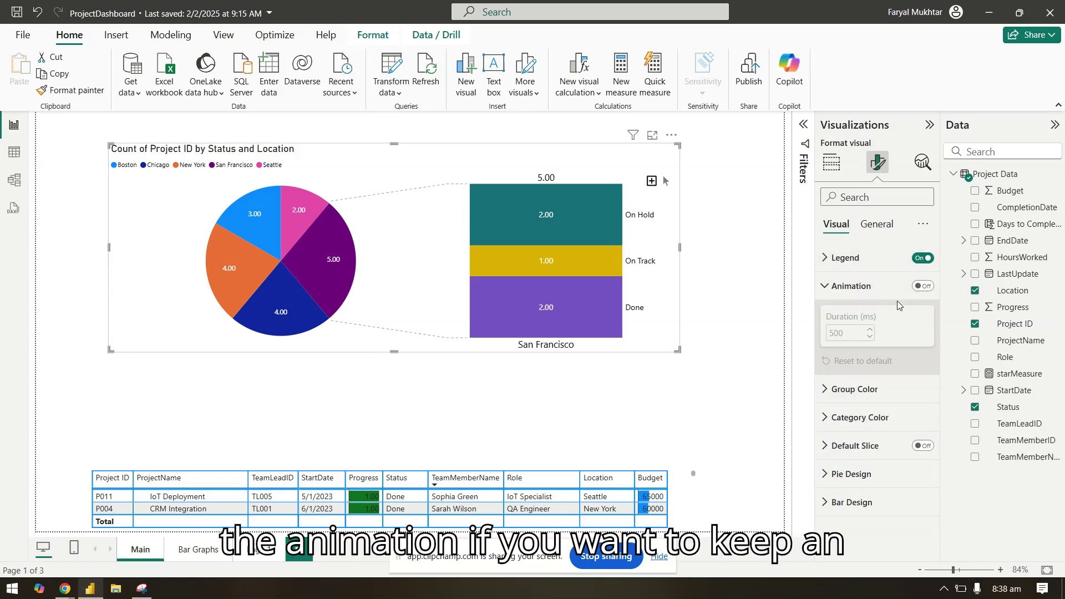
{"action": "left_click", "coordinate": [922, 286]}
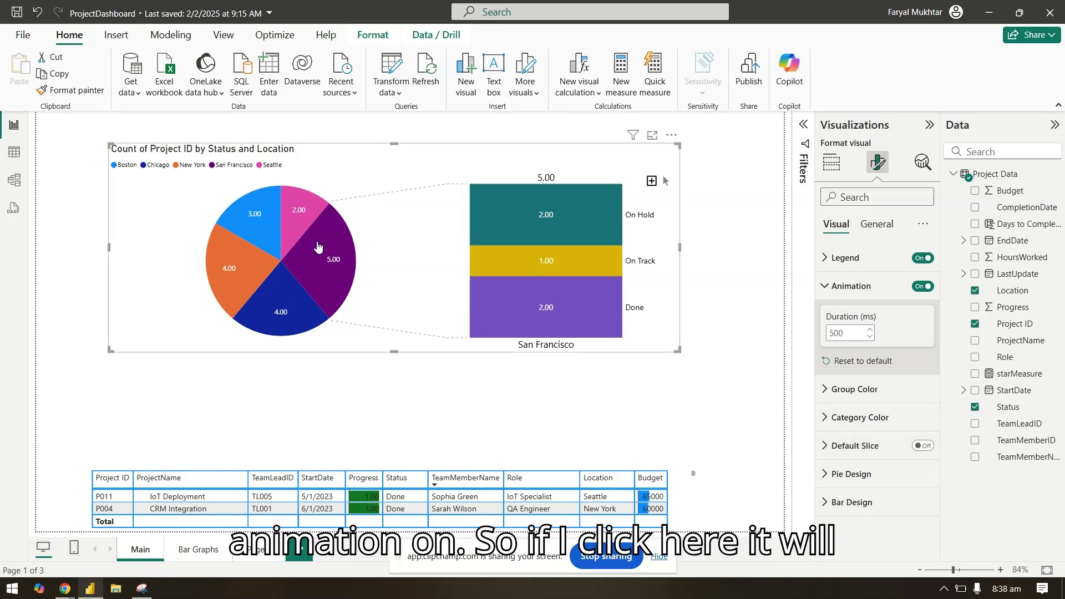
{"action": "left_click", "coordinate": [304, 217]}
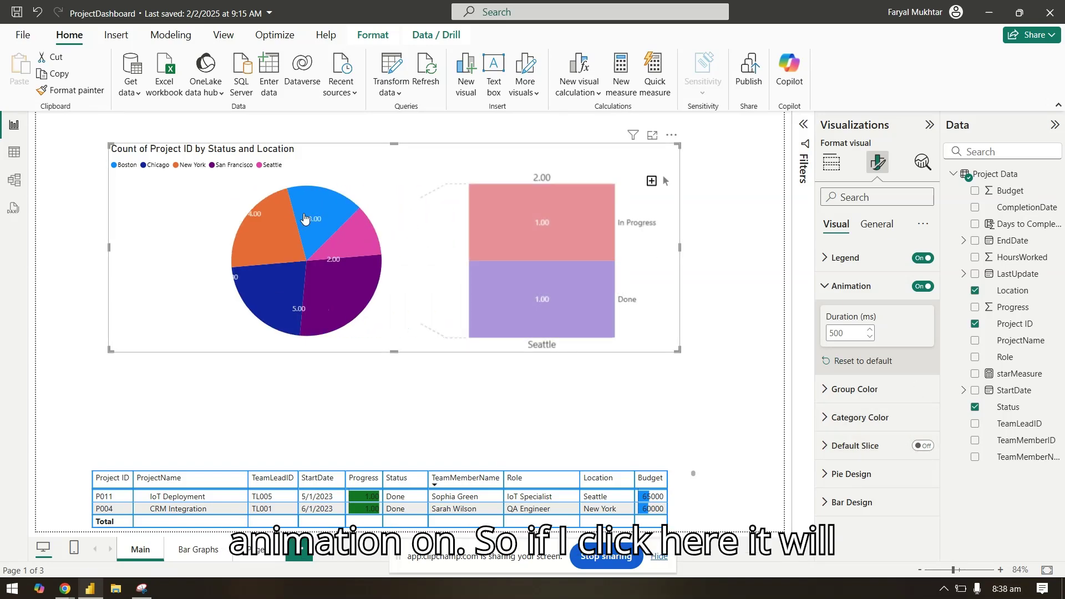
{"action": "left_click", "coordinate": [259, 224]}
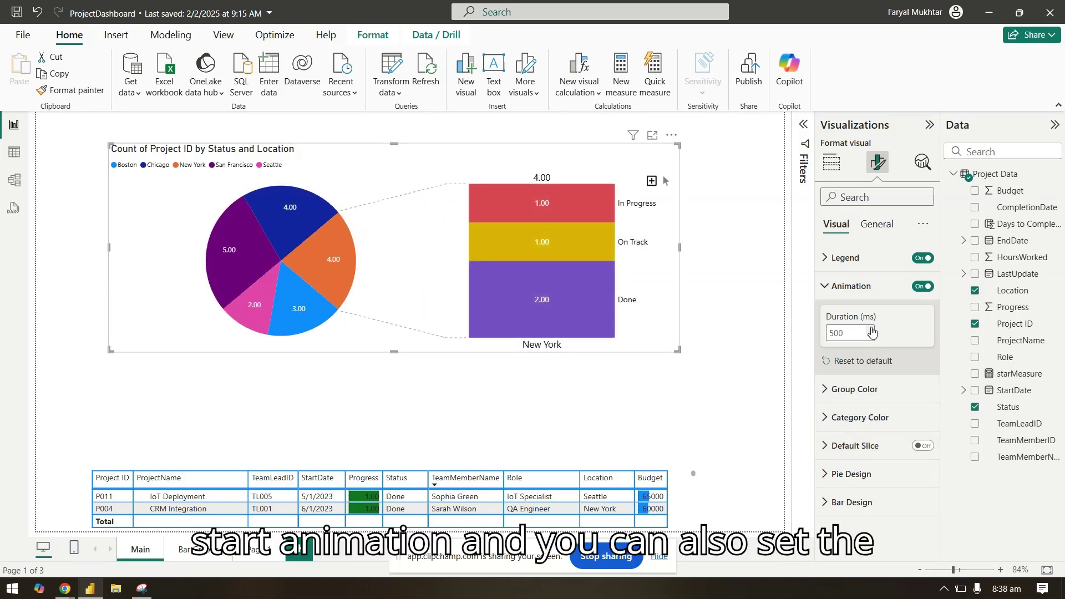
- In Group Color, give Boston a custom dark green (#379F2E)
{"action": "left_click", "coordinate": [826, 289]}
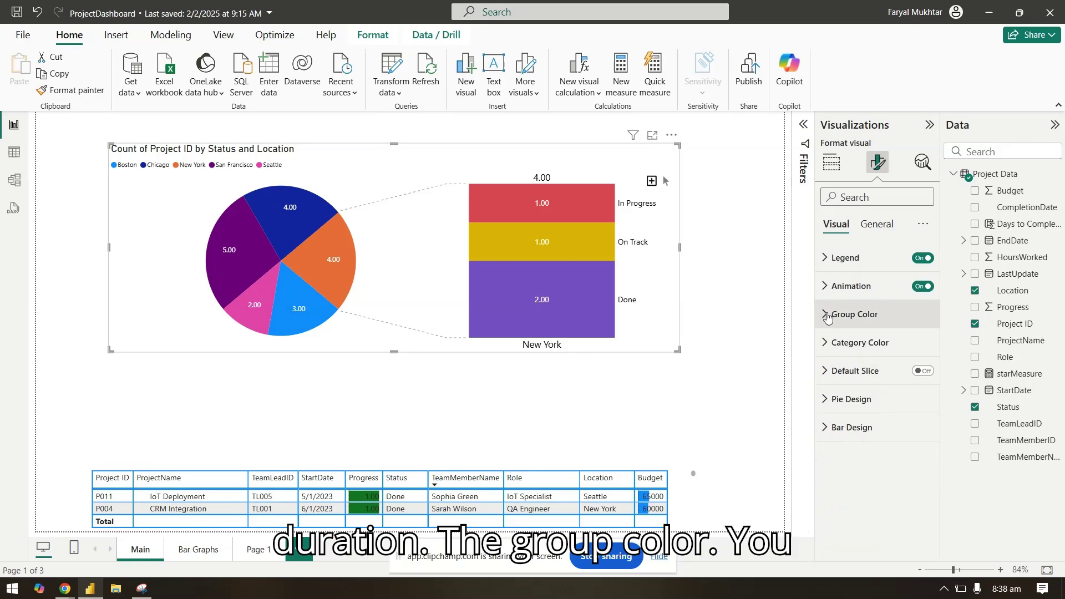
{"action": "left_click", "coordinate": [831, 314]}
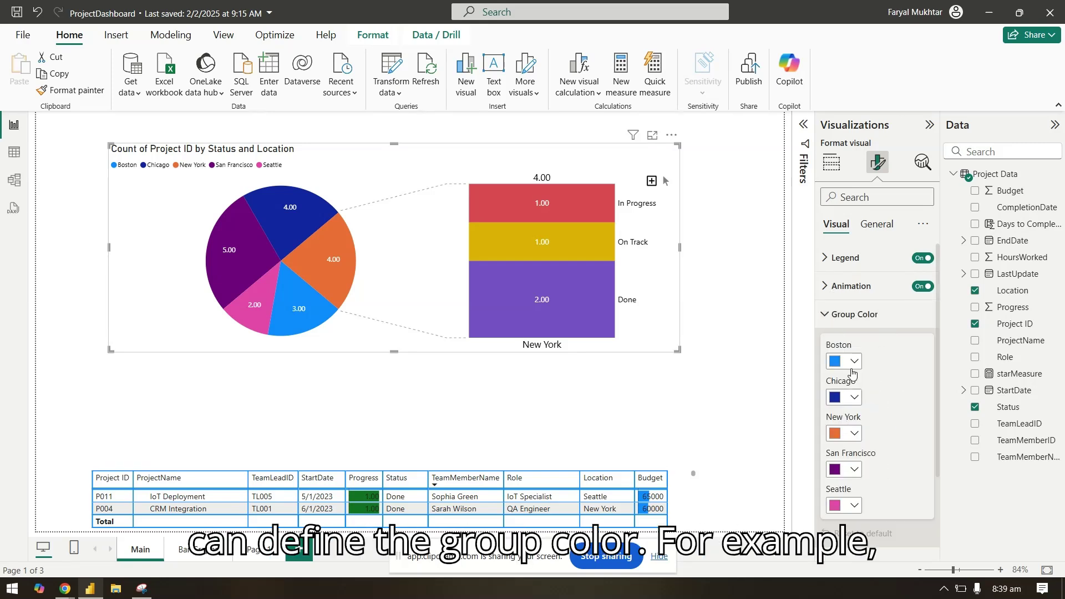
{"action": "left_click", "coordinate": [852, 361]}
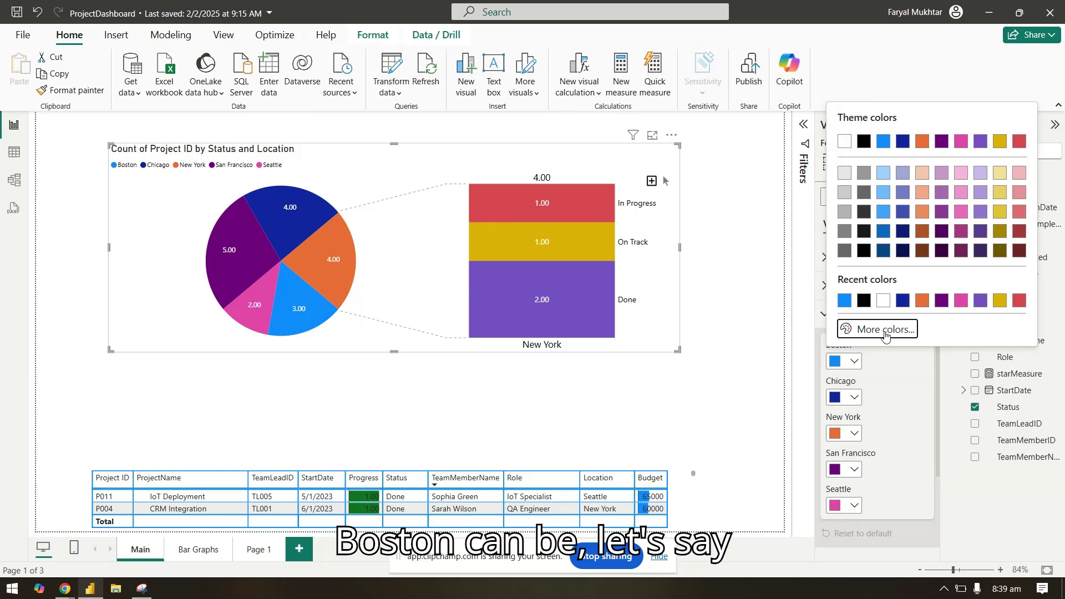
{"action": "left_click", "coordinate": [884, 334]}
{"action": "left_click", "coordinate": [897, 284]}
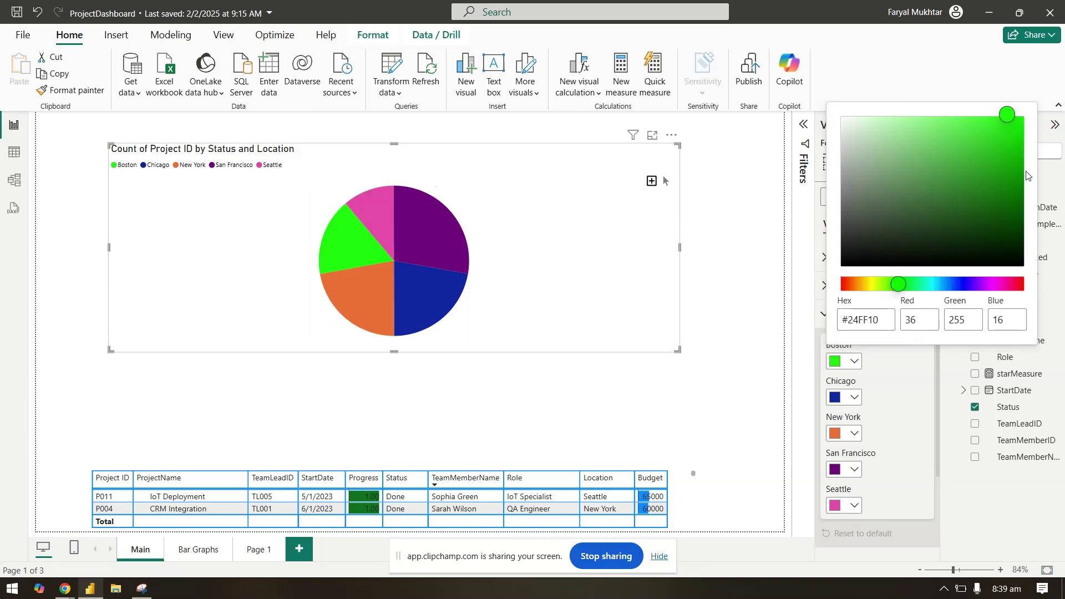
{"action": "left_click", "coordinate": [965, 171]}
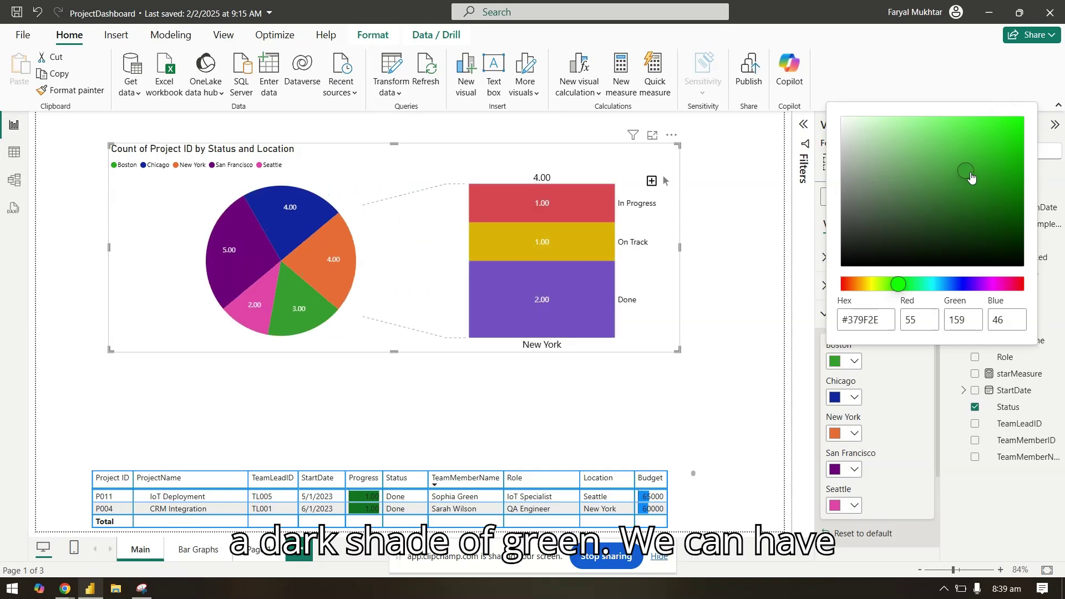
- Make Chicago orange and New York red from the colour palette
{"action": "left_click", "coordinate": [894, 401]}
{"action": "left_click", "coordinate": [854, 398]}
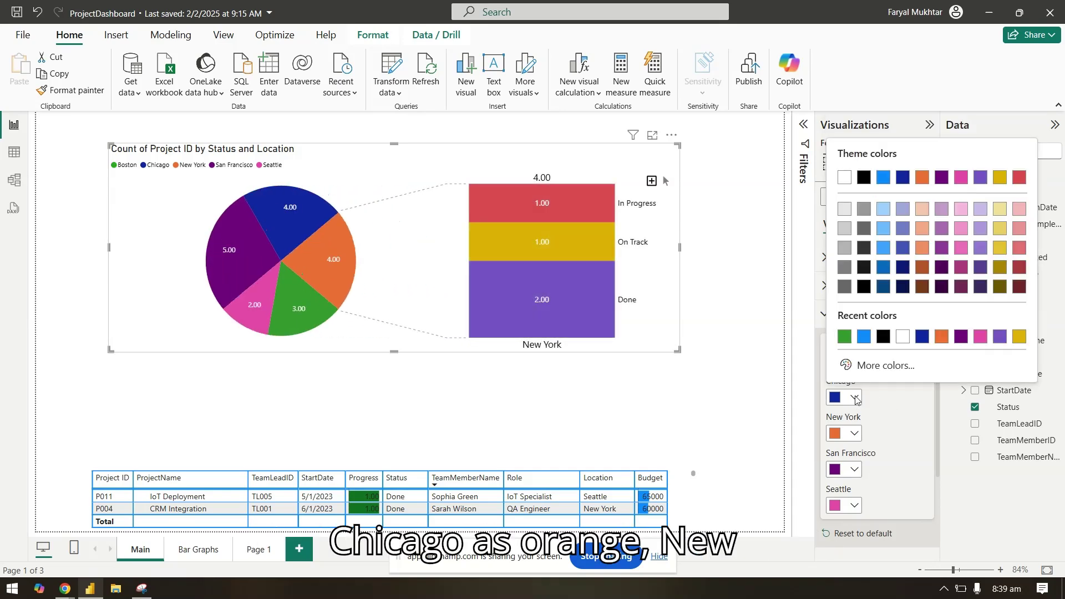
{"action": "left_click", "coordinate": [941, 337]}
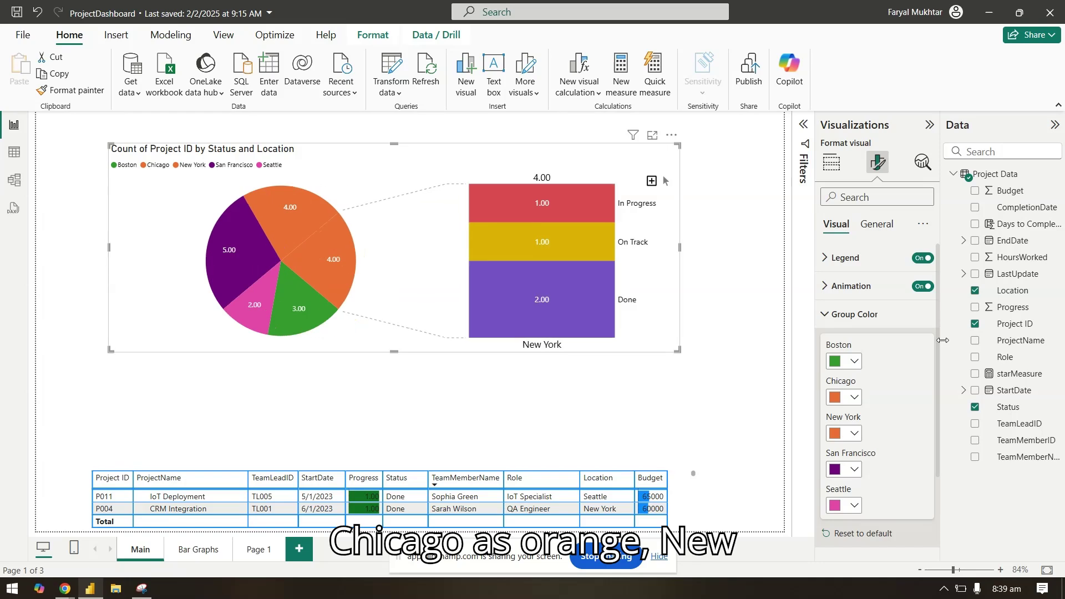
{"action": "left_click", "coordinate": [854, 433]}
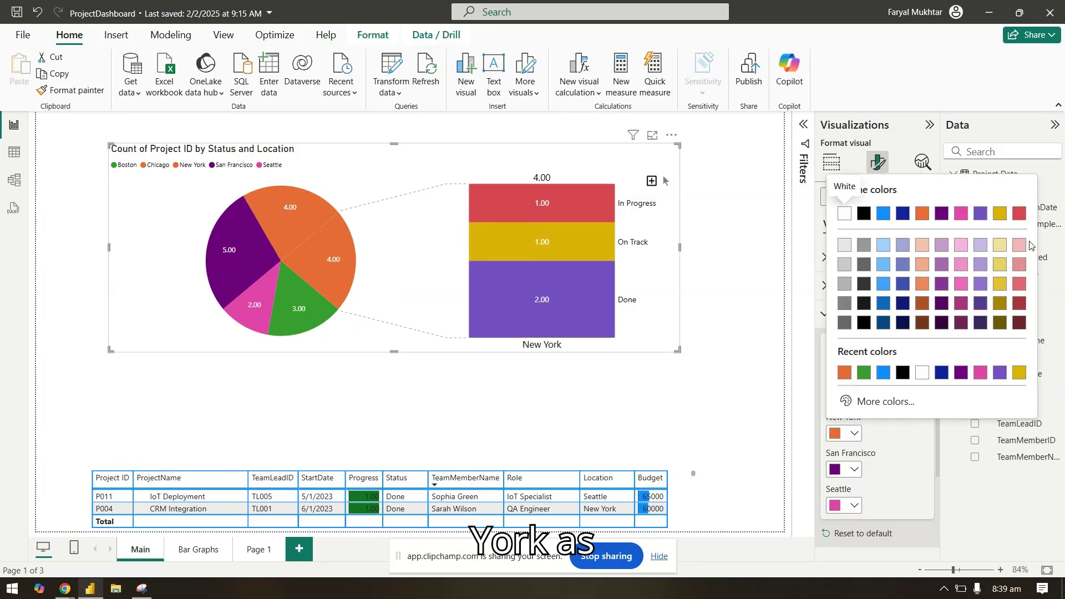
{"action": "left_click", "coordinate": [1019, 214]}
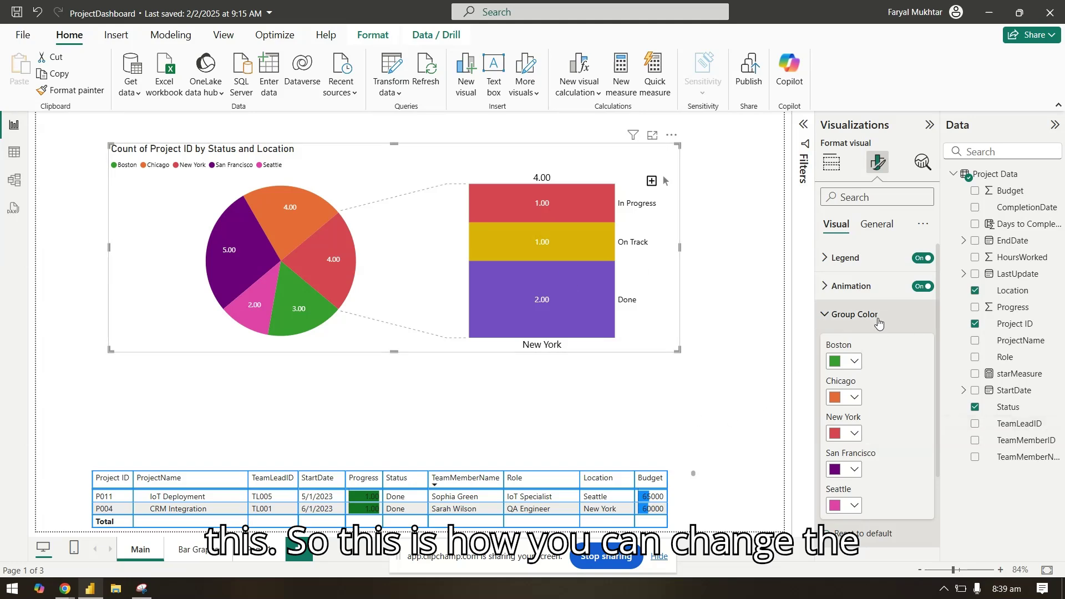
{"action": "scroll", "coordinate": [877, 386], "scroll_direction": "down", "scroll_amount": 2}
{"action": "scroll", "coordinate": [856, 316], "scroll_direction": "up", "scroll_amount": 2}
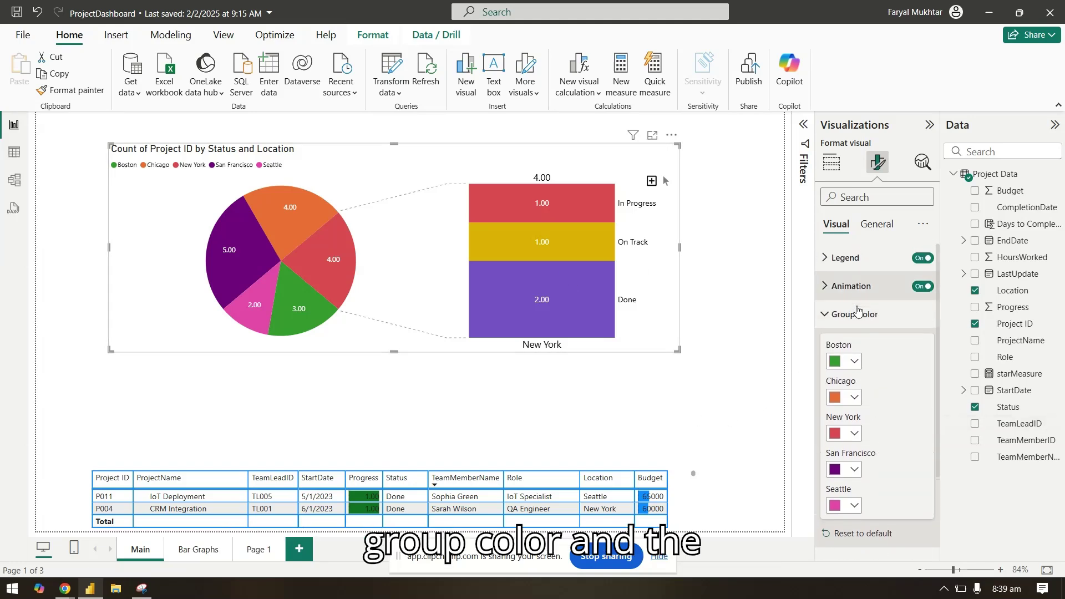
{"action": "left_click", "coordinate": [856, 314]}
- Collapse and re-expand New York's status breakdown in the bar
{"action": "left_click", "coordinate": [859, 343]}
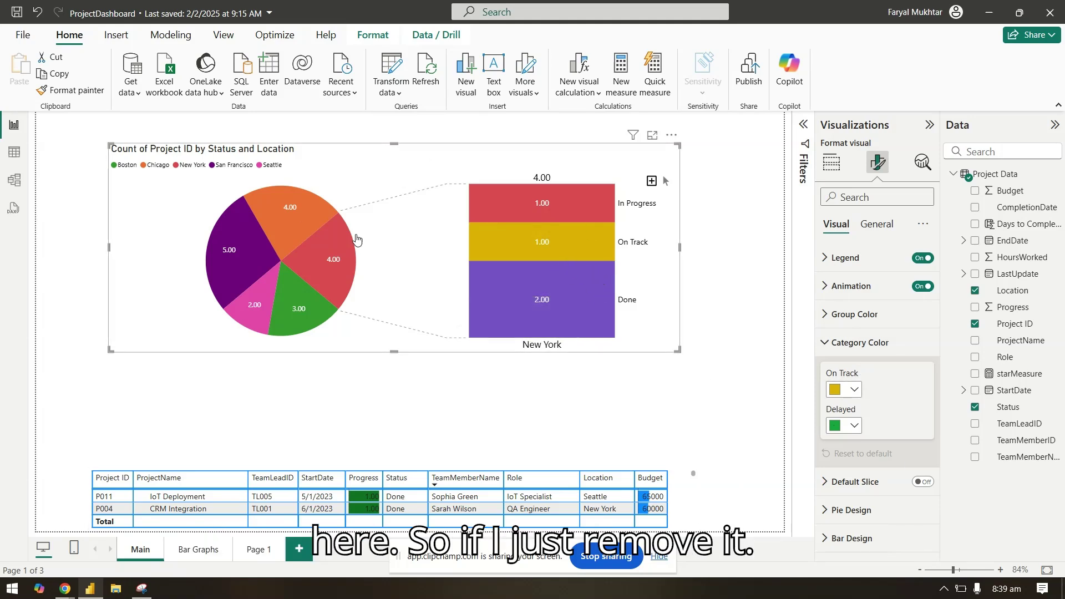
{"action": "left_click", "coordinate": [310, 271]}
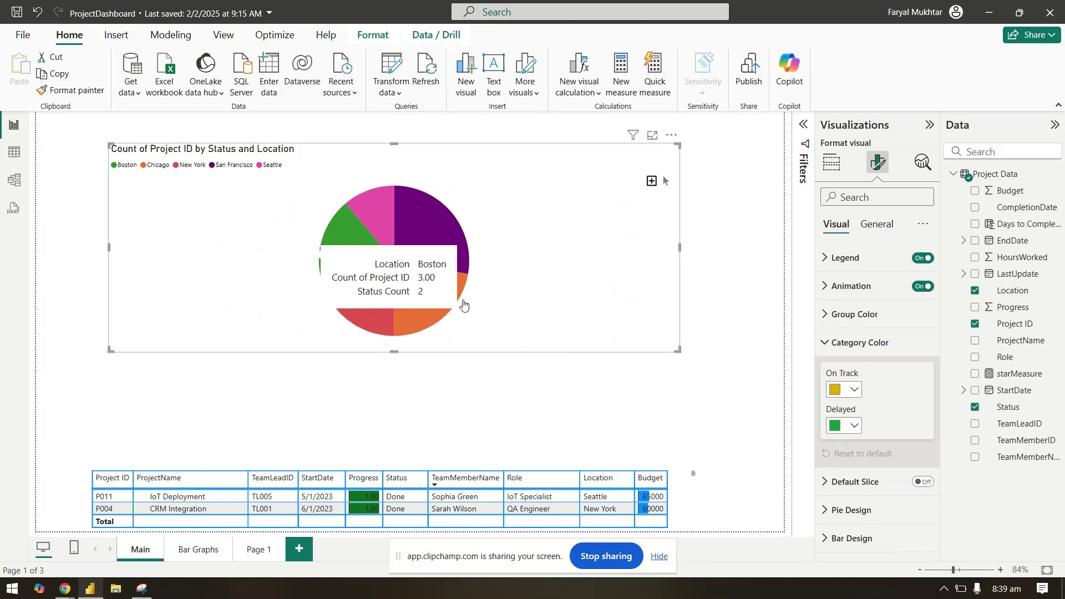
{"action": "left_click", "coordinate": [351, 295]}
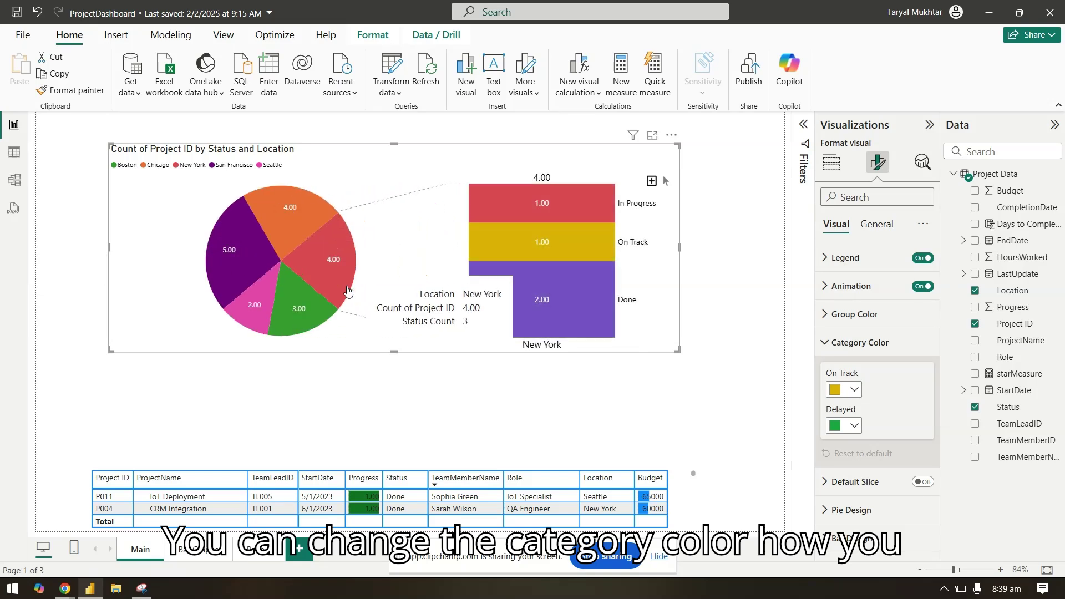
- Switch Default Slice on, keeping its type as Max Slice
{"action": "left_click", "coordinate": [853, 343]}
{"action": "left_click", "coordinate": [861, 371]}
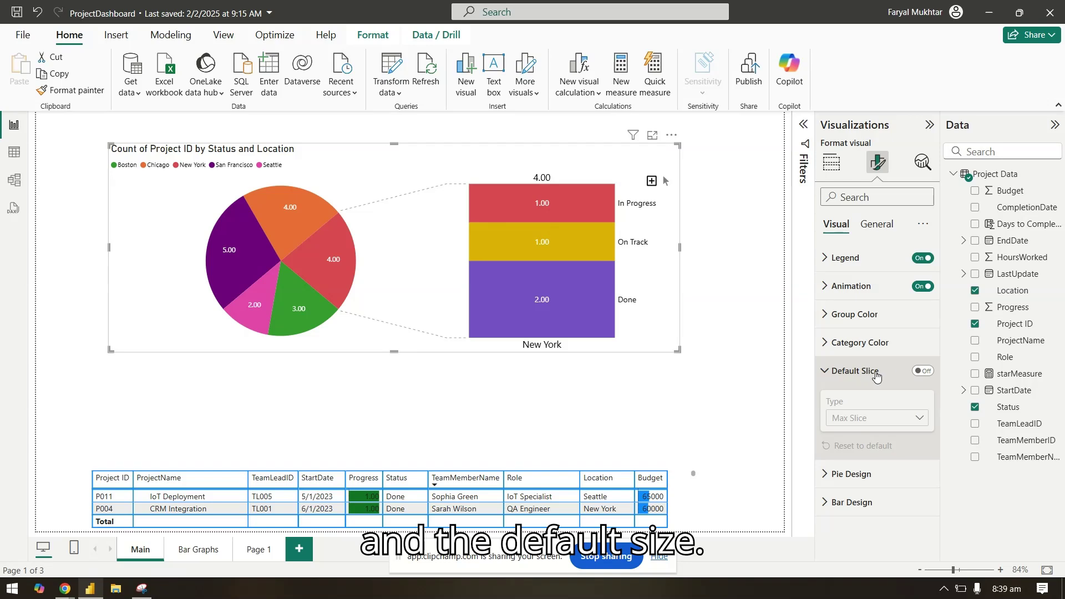
{"action": "left_click", "coordinate": [921, 371]}
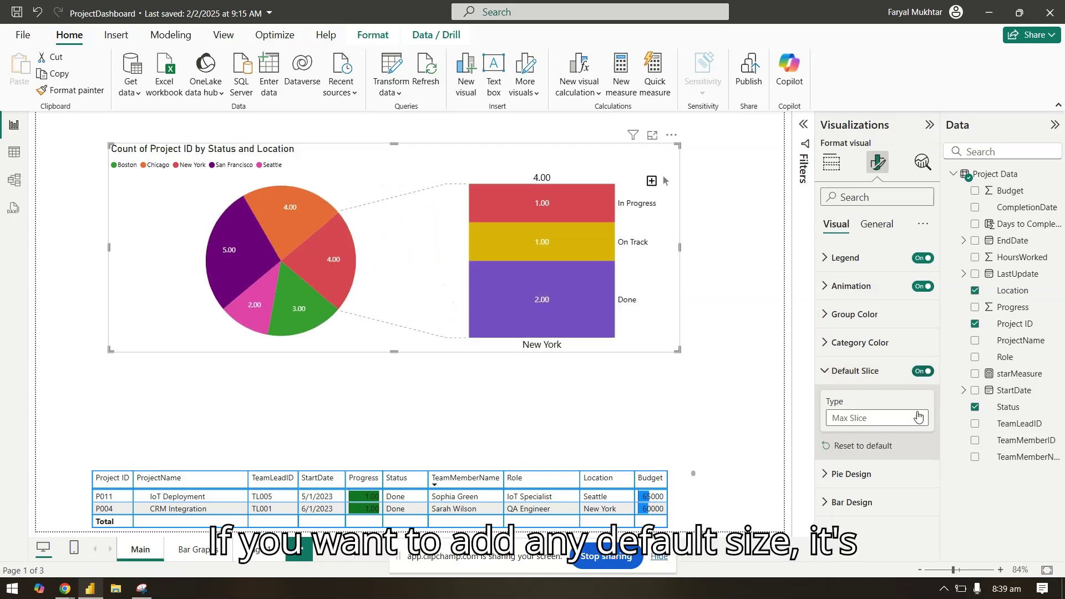
{"action": "left_click", "coordinate": [916, 419]}
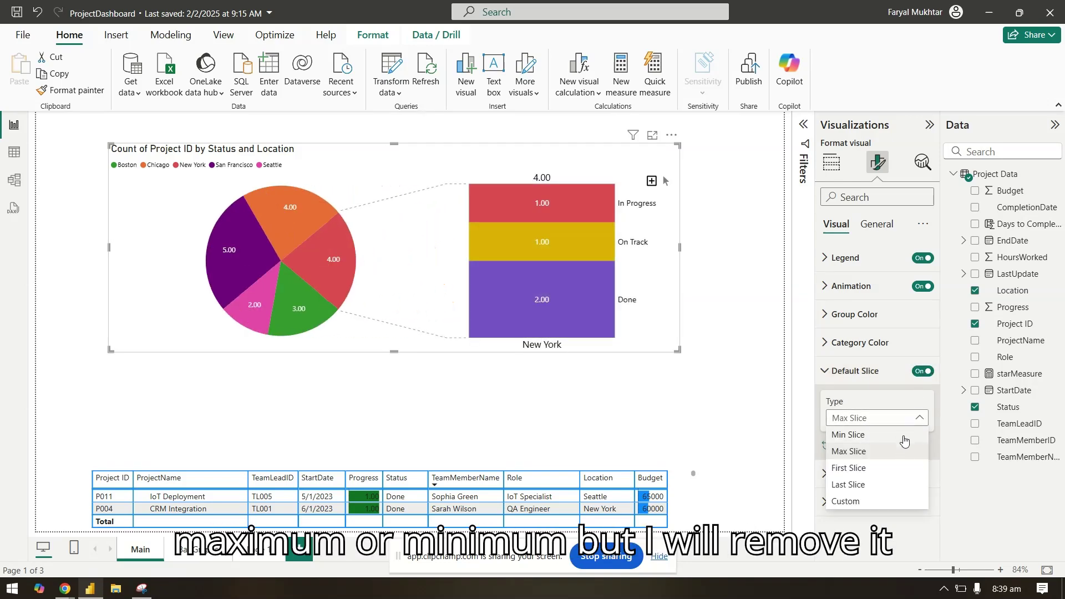
{"action": "left_click", "coordinate": [927, 376]}
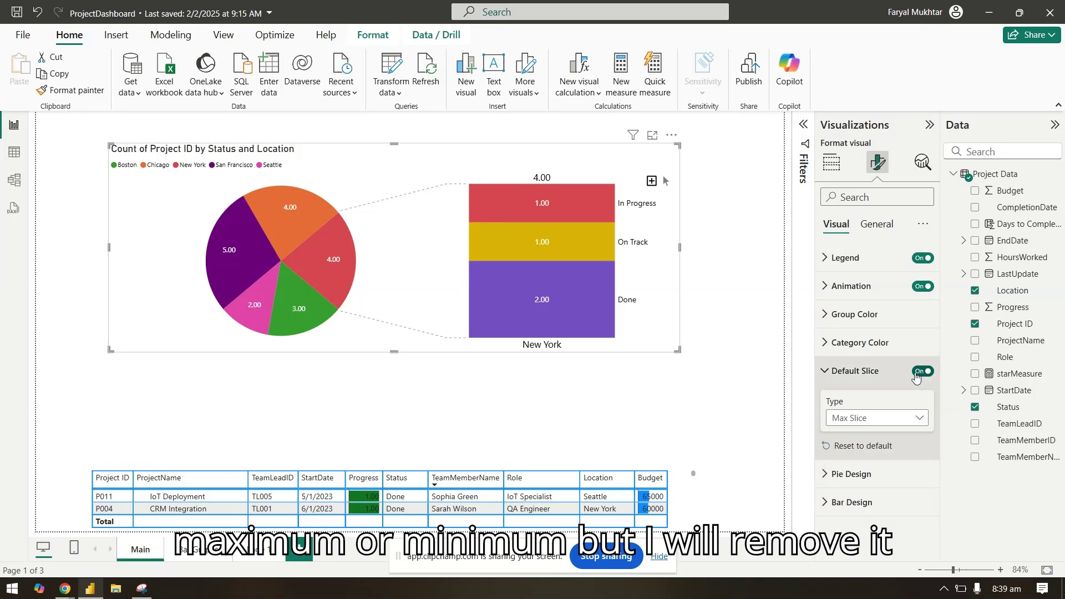
- Expand the Options section and scroll down to the Bar Design text settings
{"action": "left_click", "coordinate": [856, 370]}
{"action": "left_click", "coordinate": [871, 401]}
{"action": "scroll", "coordinate": [881, 410], "scroll_direction": "down", "scroll_amount": 2}
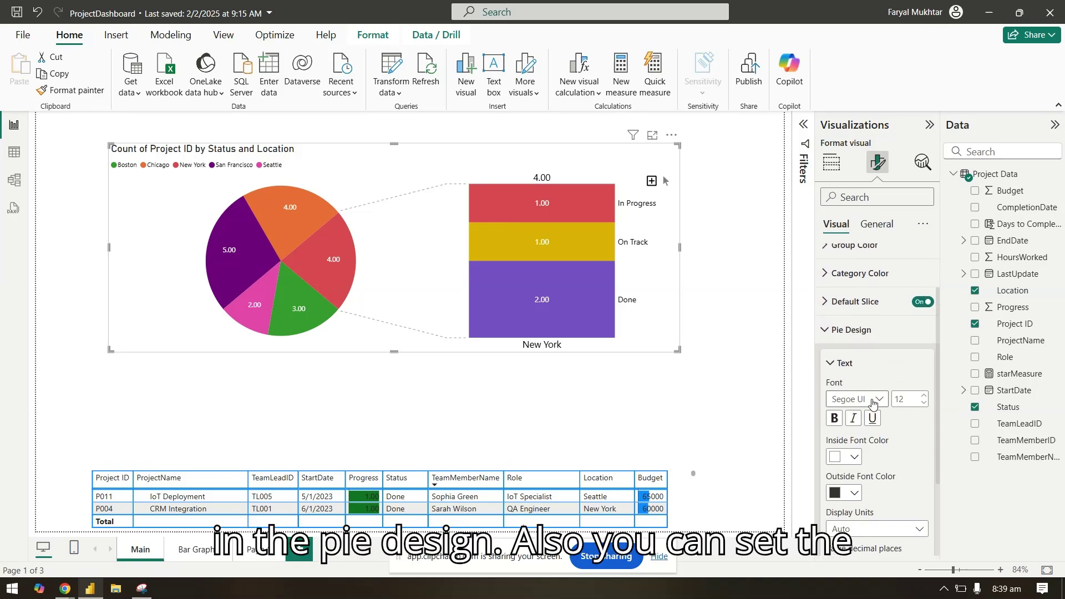
{"action": "scroll", "coordinate": [902, 462], "scroll_direction": "down", "scroll_amount": 2}
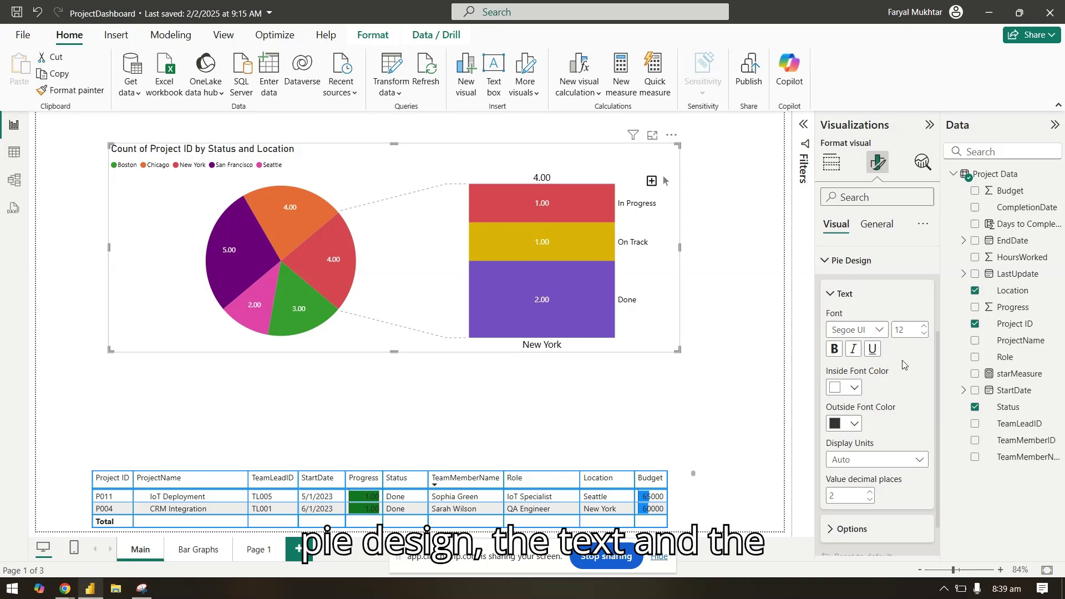
{"action": "scroll", "coordinate": [899, 366], "scroll_direction": "down", "scroll_amount": 1}
{"action": "left_click", "coordinate": [880, 488]}
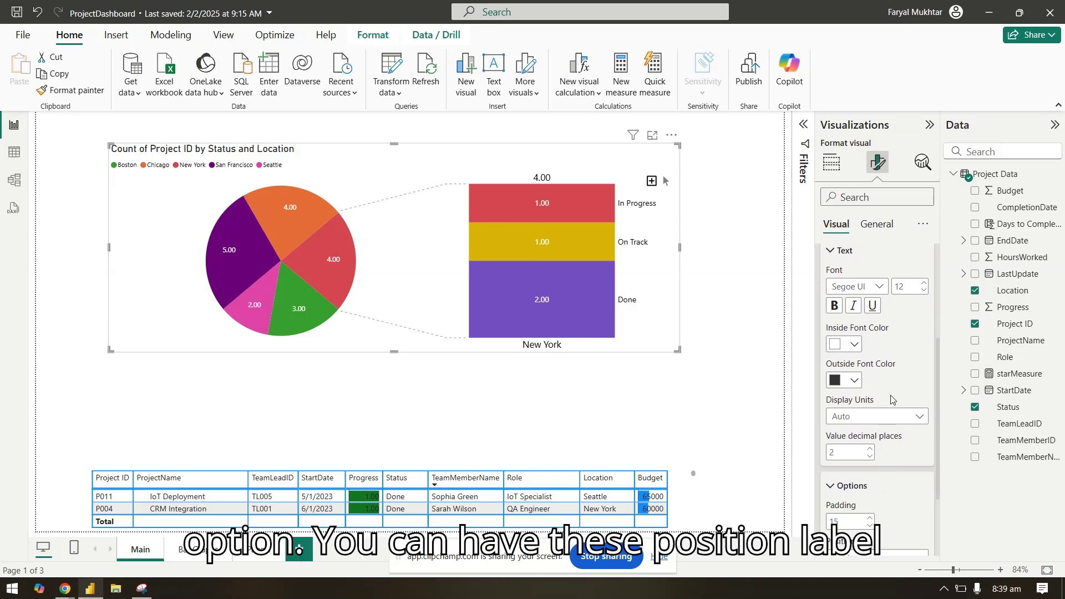
{"action": "scroll", "coordinate": [891, 400], "scroll_direction": "down", "scroll_amount": 3}
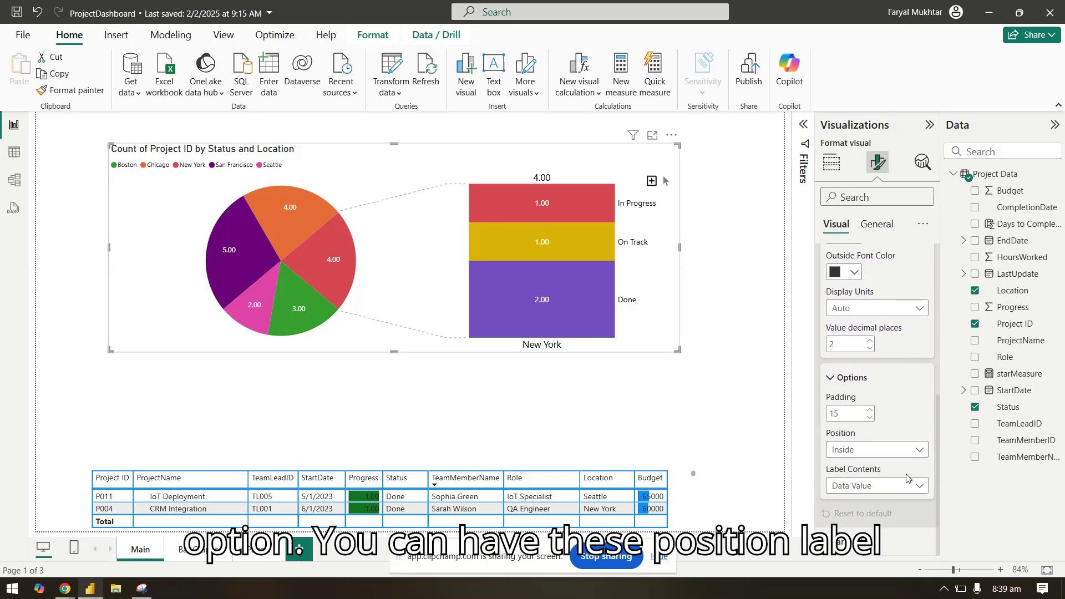
{"action": "scroll", "coordinate": [894, 420], "scroll_direction": "down", "scroll_amount": 3}
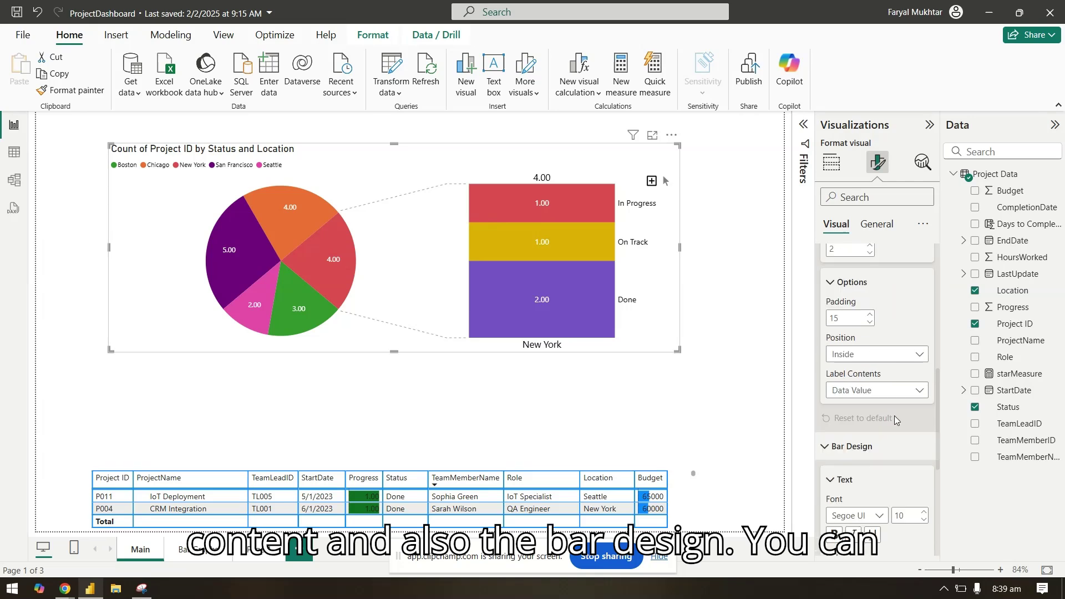
{"action": "scroll", "coordinate": [894, 420], "scroll_direction": "down", "scroll_amount": 8}
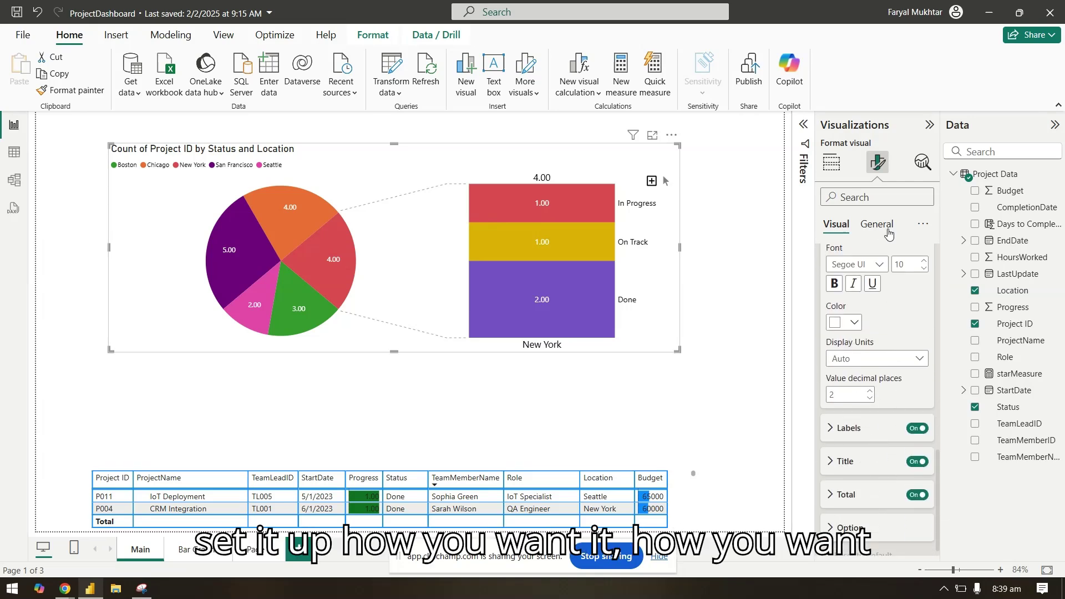
- Preview the bar's status labels and New York title by toggling each off and on
{"action": "scroll", "coordinate": [868, 341], "scroll_direction": "up", "scroll_amount": 2}
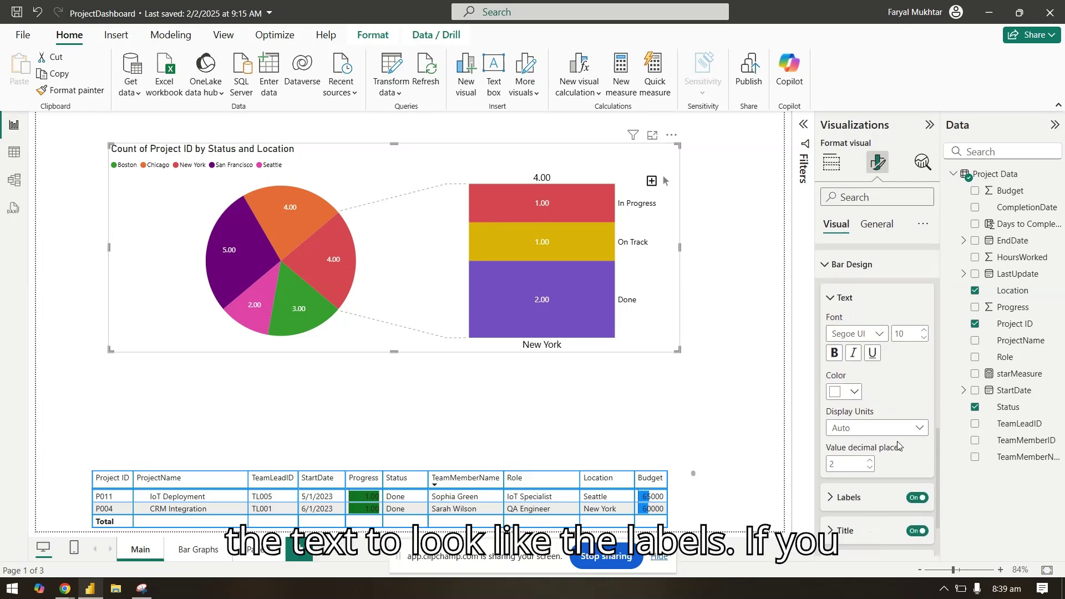
{"action": "scroll", "coordinate": [899, 445], "scroll_direction": "down", "scroll_amount": 2}
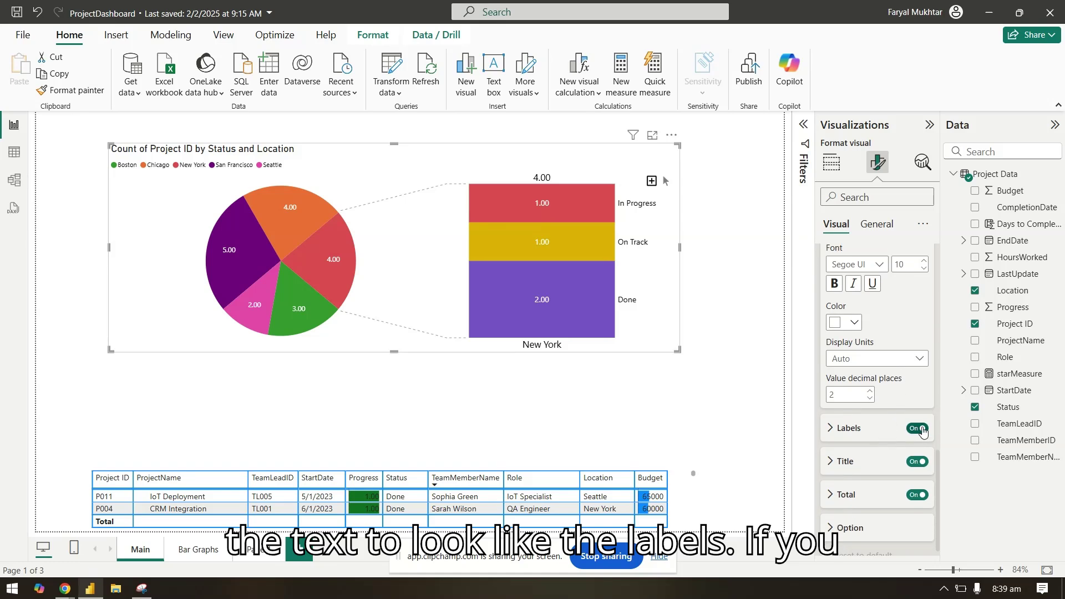
{"action": "left_click", "coordinate": [918, 429]}
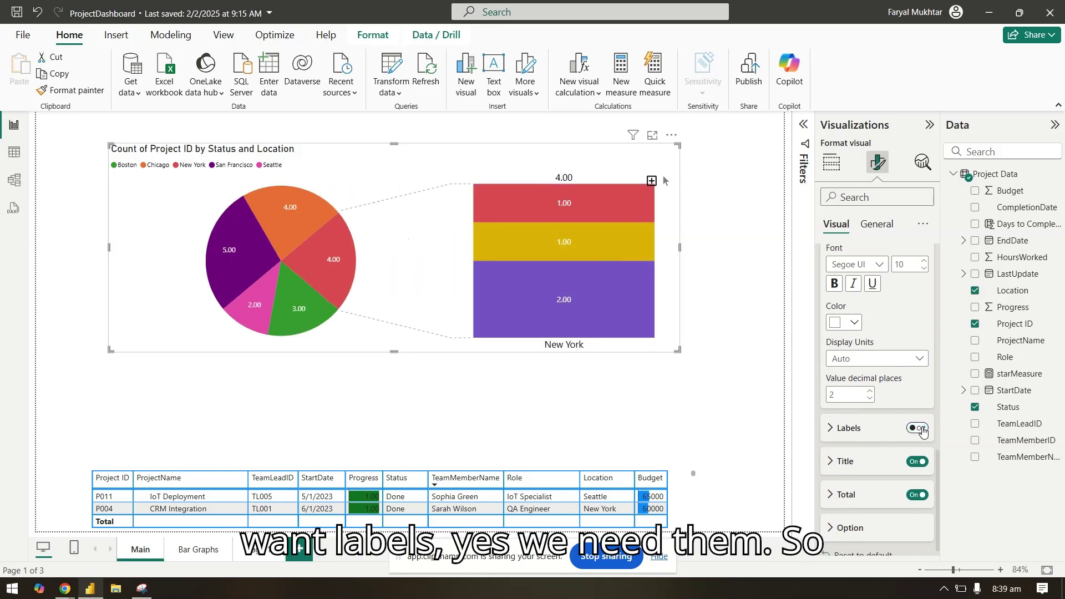
{"action": "left_click", "coordinate": [918, 429]}
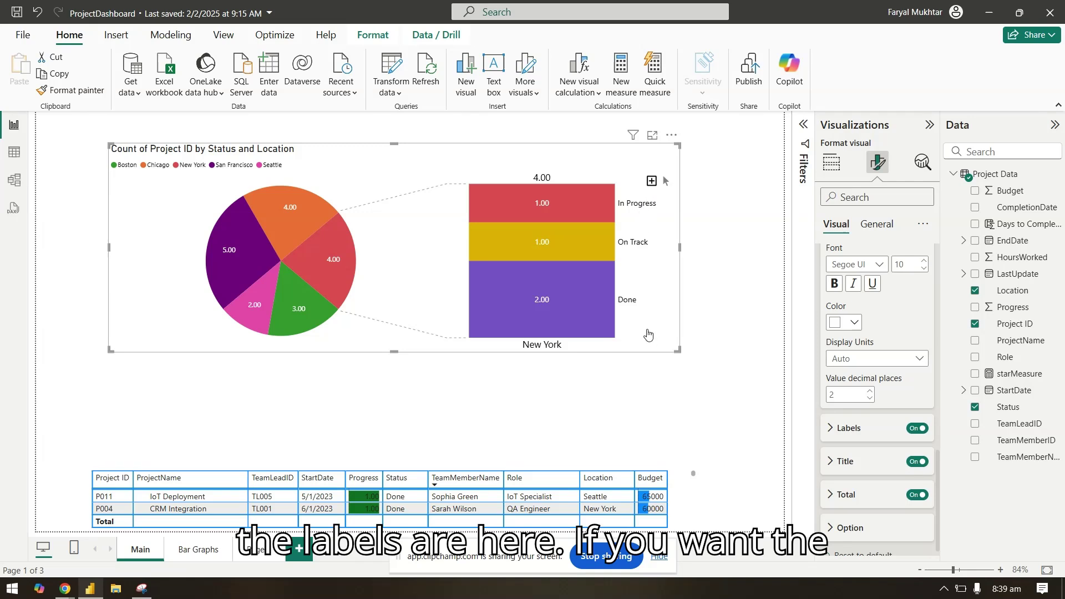
{"action": "left_click", "coordinate": [916, 462]}
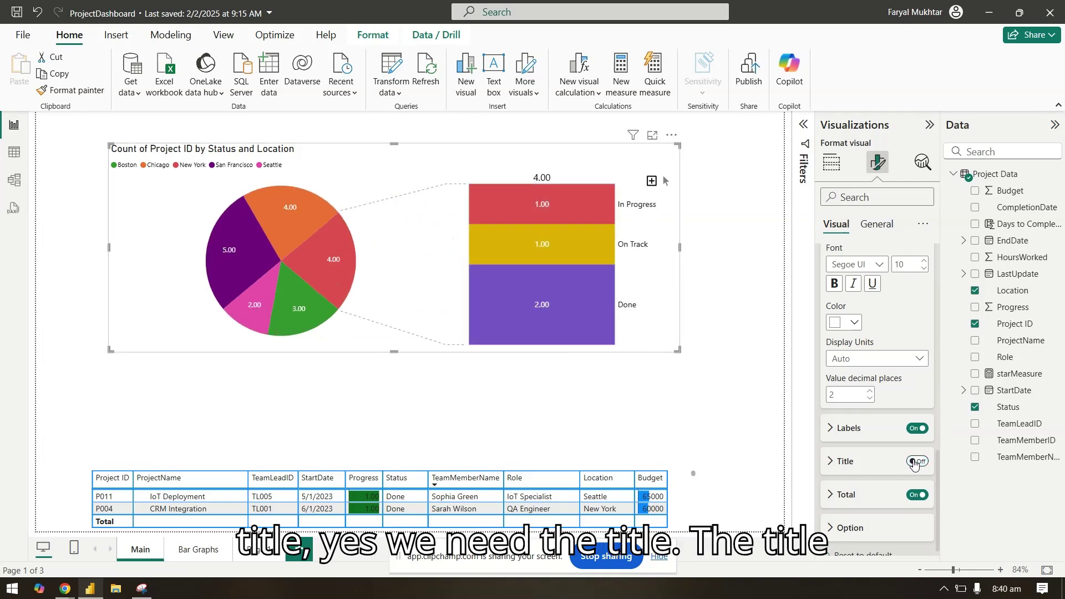
{"action": "left_click", "coordinate": [916, 462]}
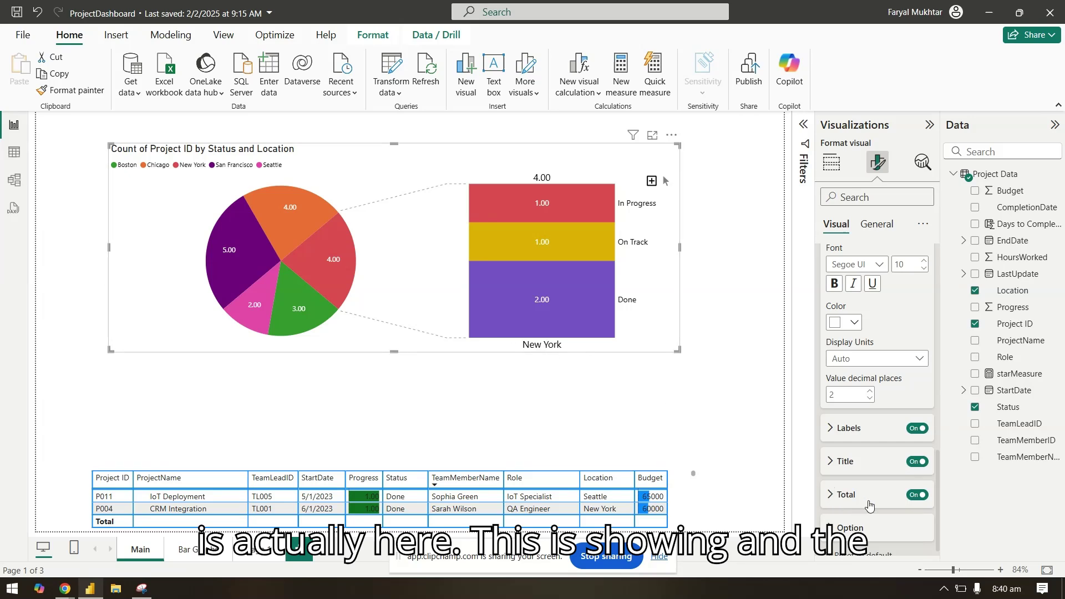
{"action": "left_click", "coordinate": [915, 496]}
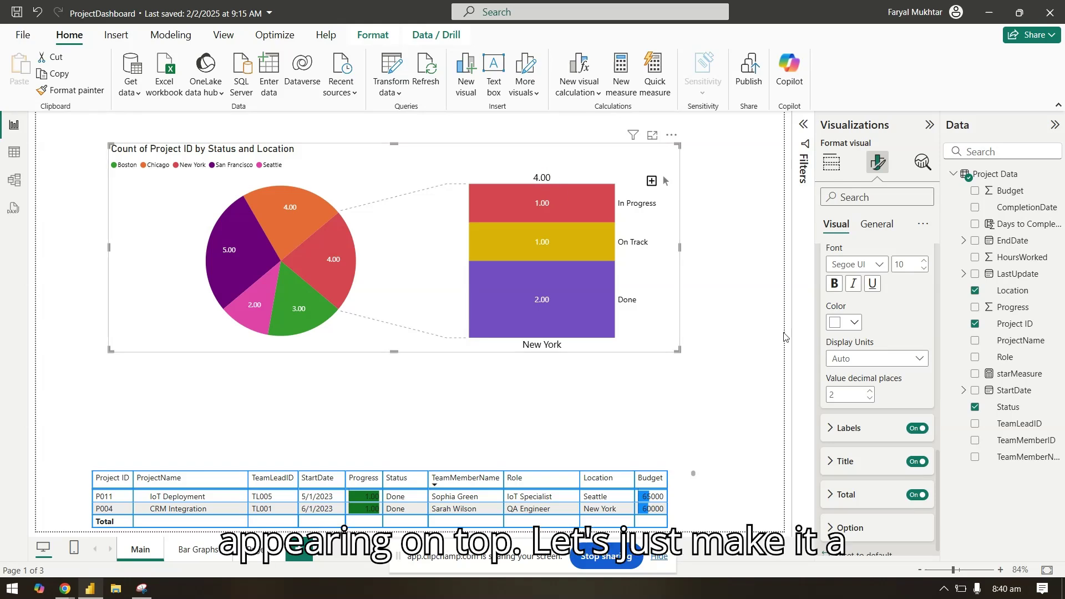
- Make the bar's 4.00 total and its New York title bold
{"action": "left_click", "coordinate": [856, 493]}
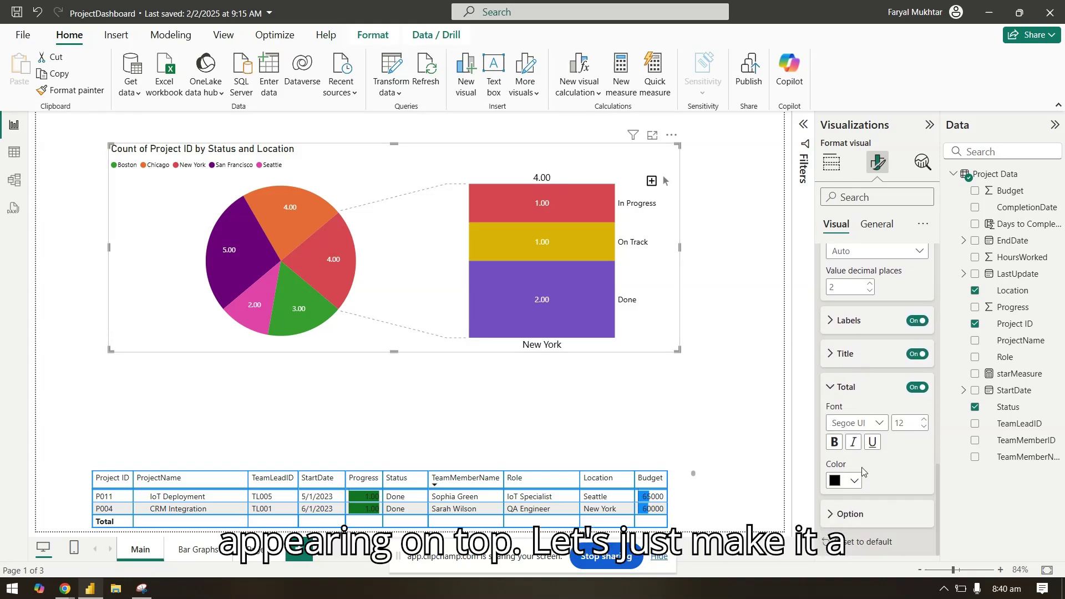
{"action": "left_click", "coordinate": [833, 445]}
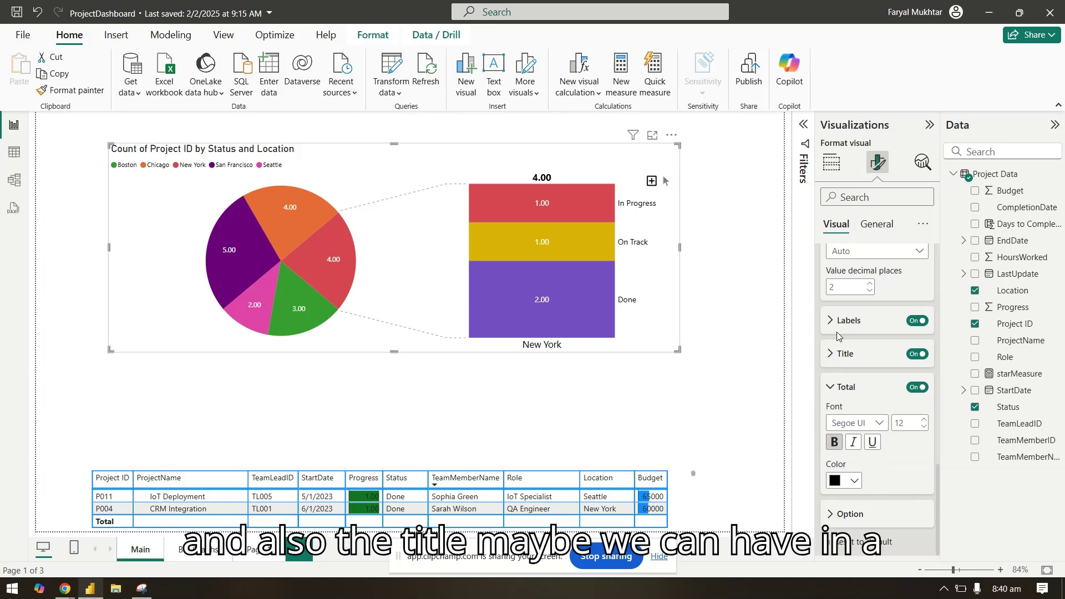
{"action": "left_click", "coordinate": [847, 356]}
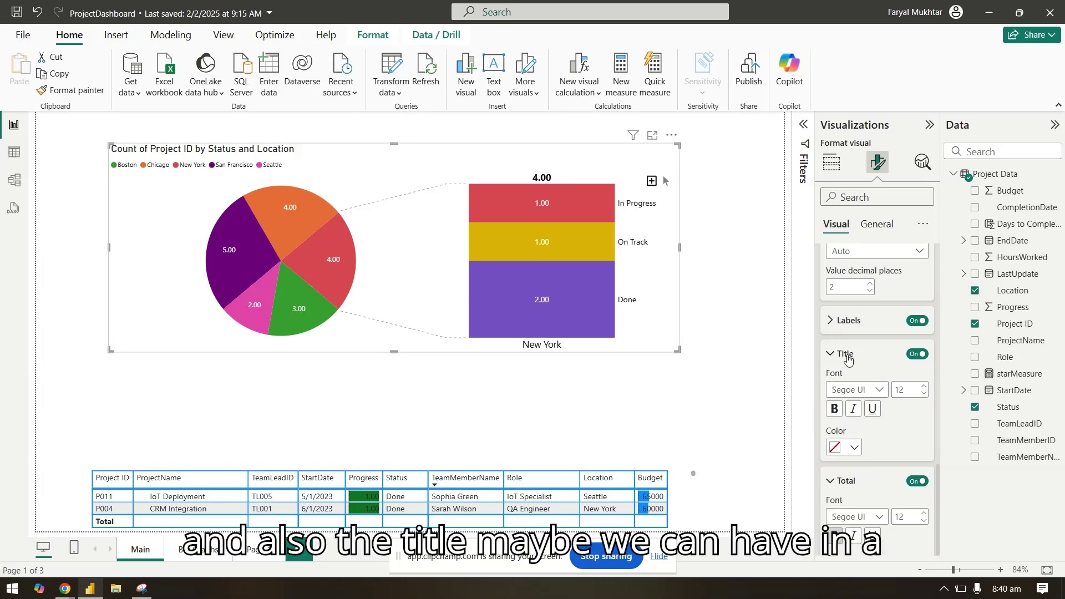
{"action": "left_click", "coordinate": [836, 408]}
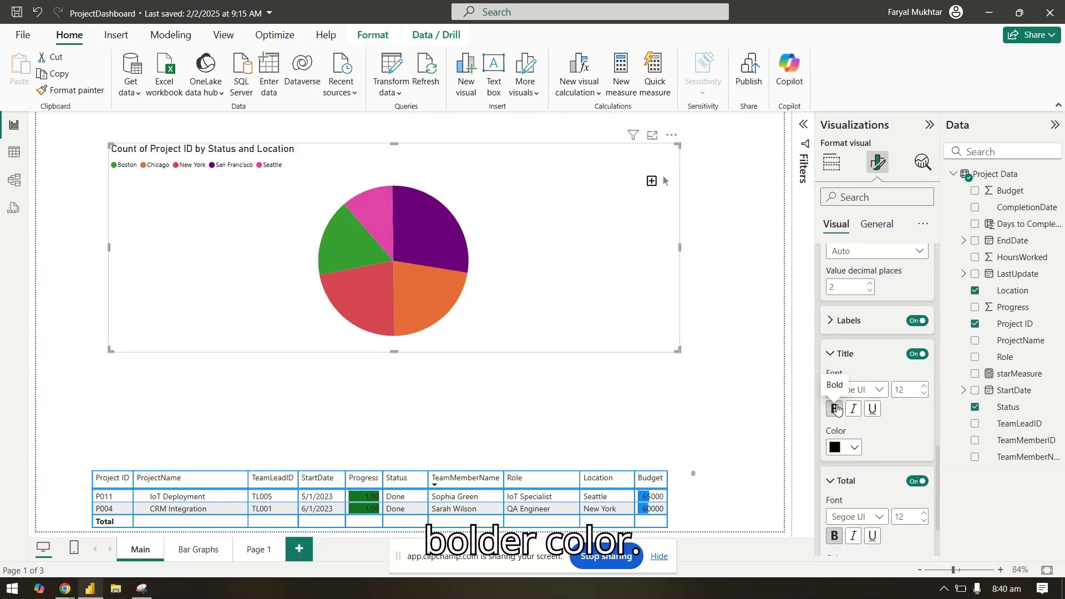
{"action": "left_click", "coordinate": [864, 352]}
{"action": "left_click", "coordinate": [863, 394]}
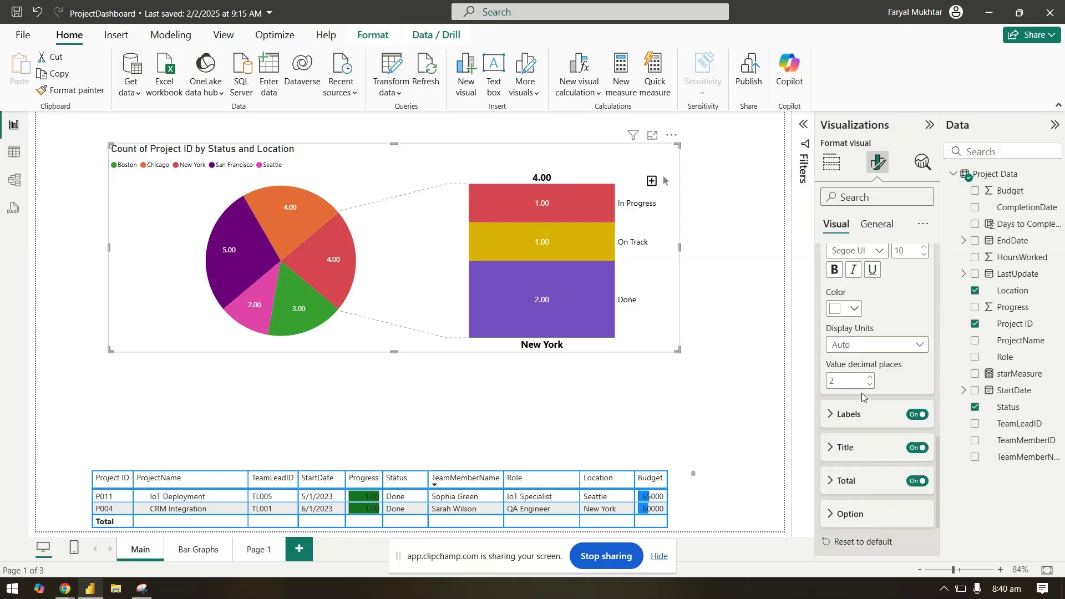
- Set the bar label contents to Group, data value, e.g. In Progress (1.00)
{"action": "left_click", "coordinate": [873, 514]}
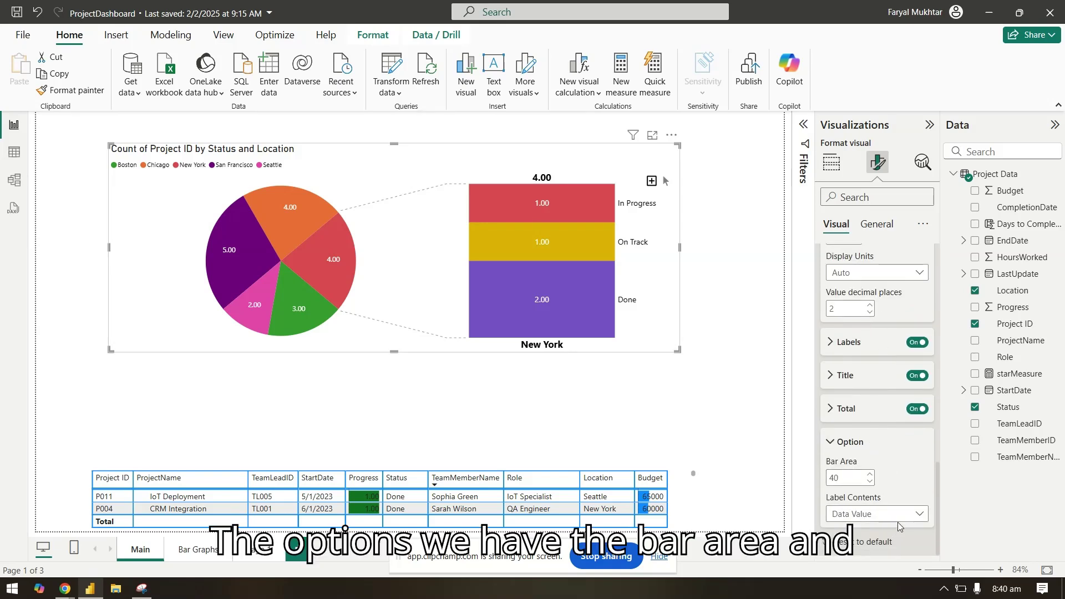
{"action": "left_click", "coordinate": [894, 515]}
{"action": "left_click", "coordinate": [893, 515]}
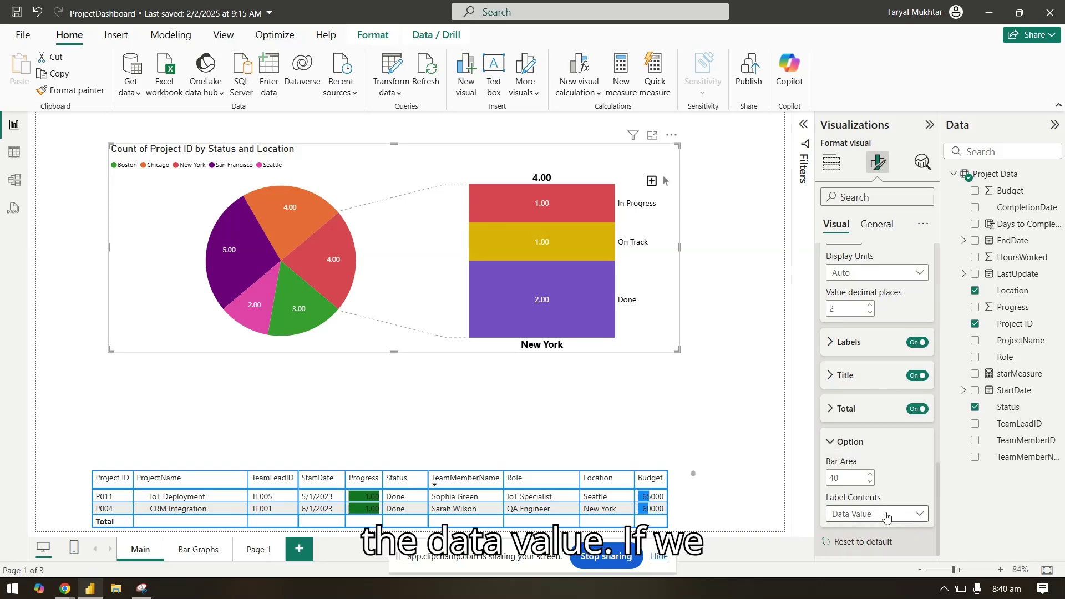
{"action": "left_click", "coordinate": [882, 514]}
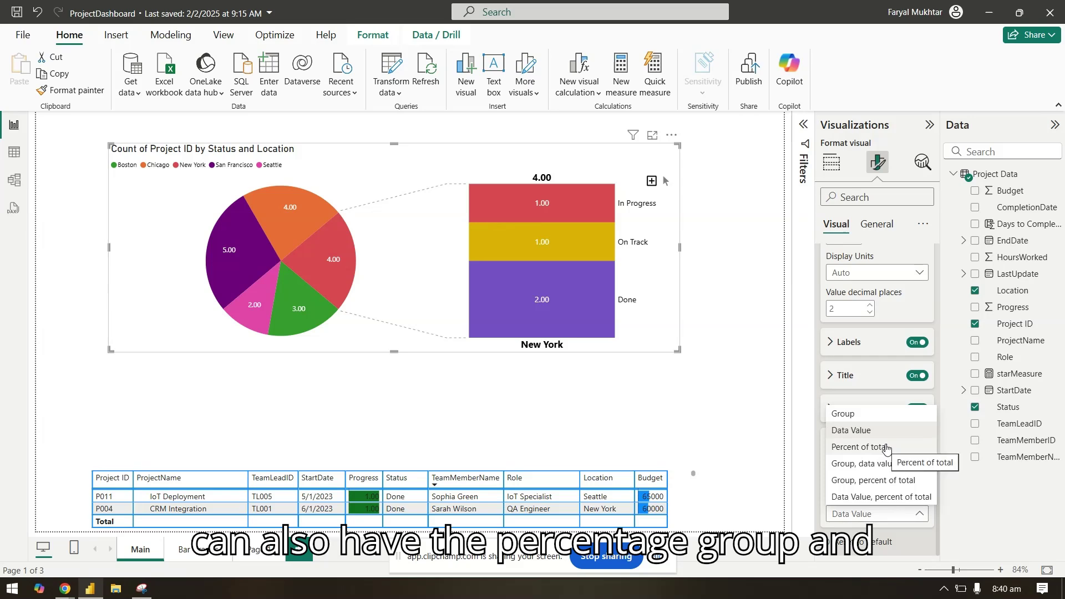
{"action": "key", "text": "Escape"}
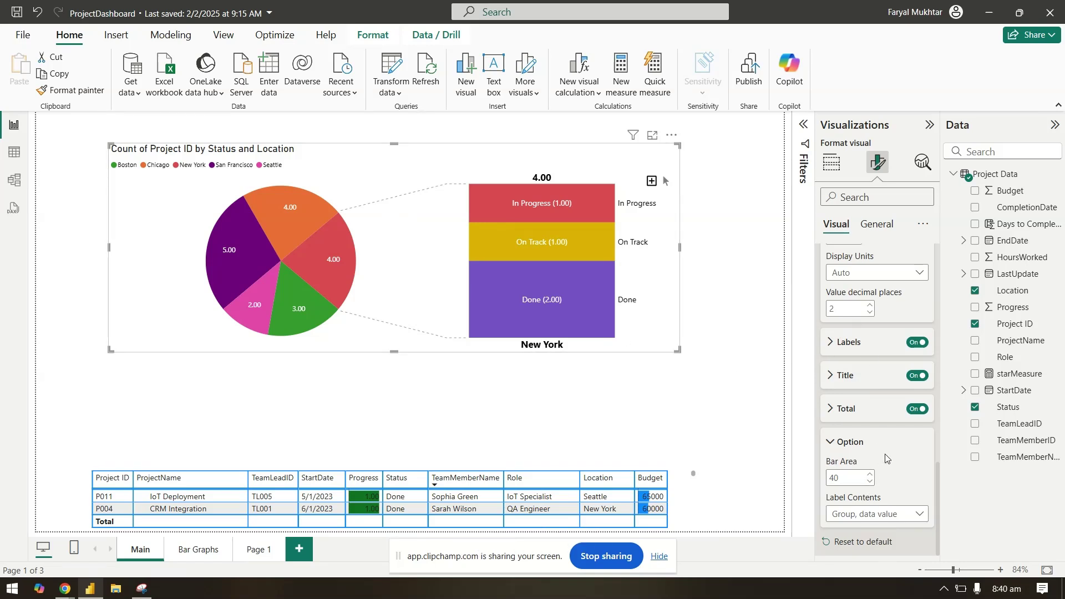
- Turn off the 'Count of Project ID by Status and Location' title and collapse the Visualizations and Data panes
{"action": "scroll", "coordinate": [886, 392], "scroll_direction": "up", "scroll_amount": 6}
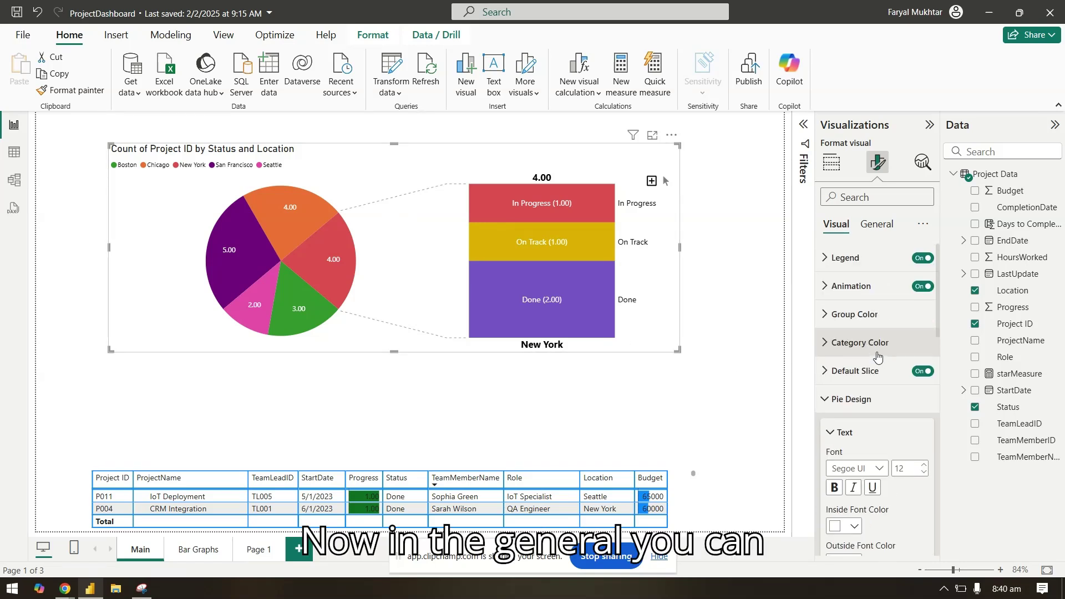
{"action": "left_click", "coordinate": [885, 236]}
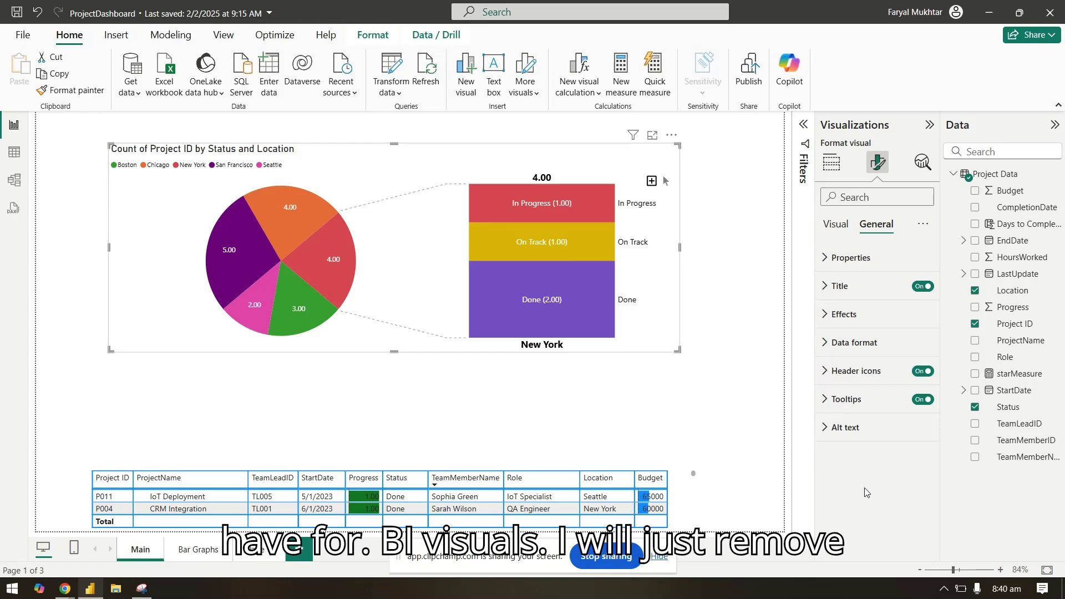
{"action": "left_click", "coordinate": [922, 286]}
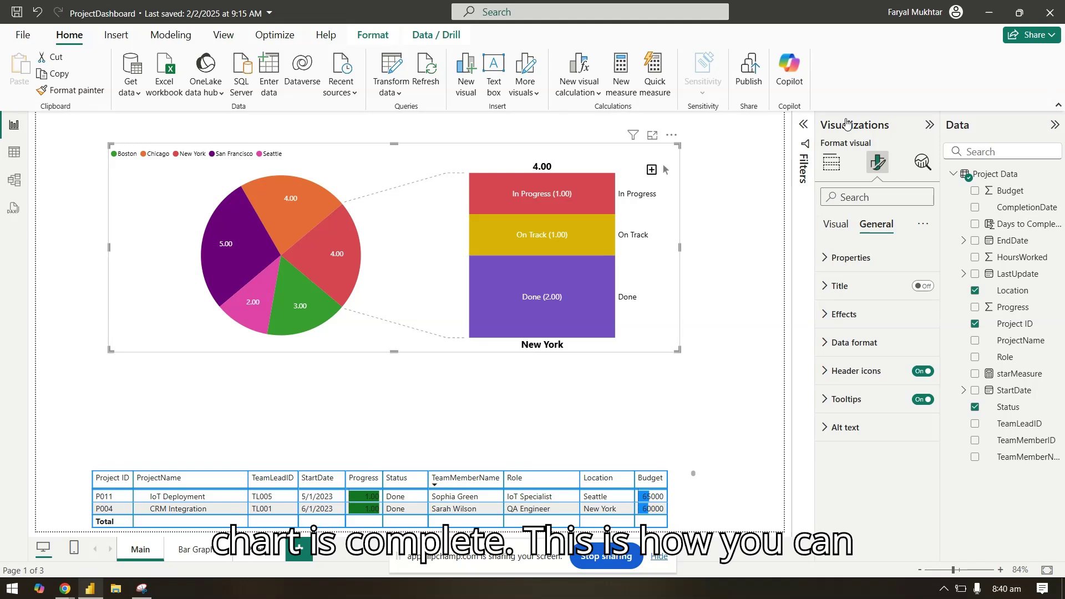
{"action": "left_click", "coordinate": [922, 131]}
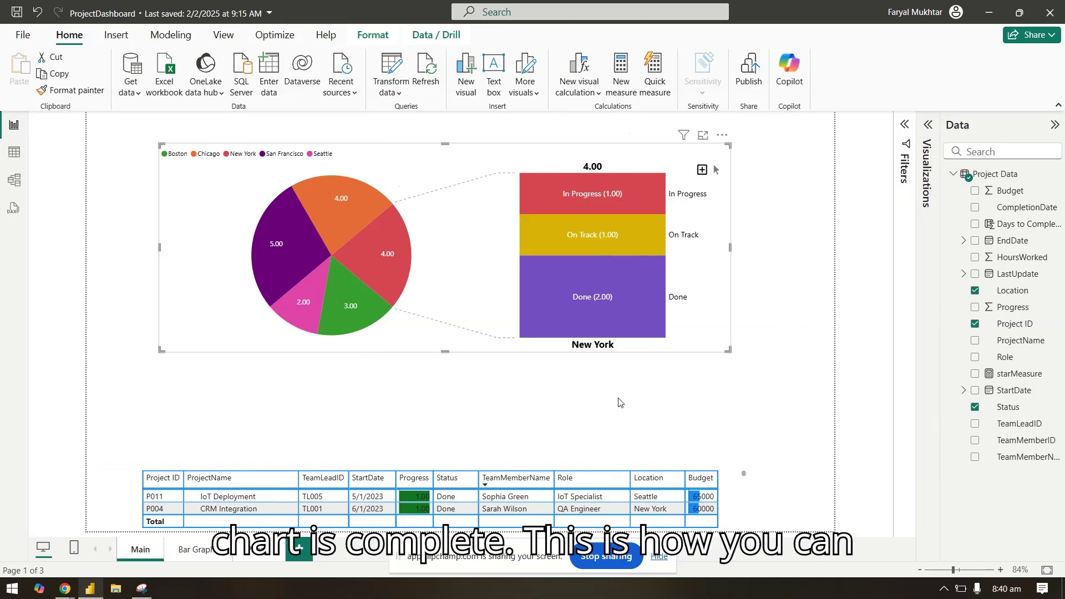
{"action": "left_click", "coordinate": [1054, 124]}
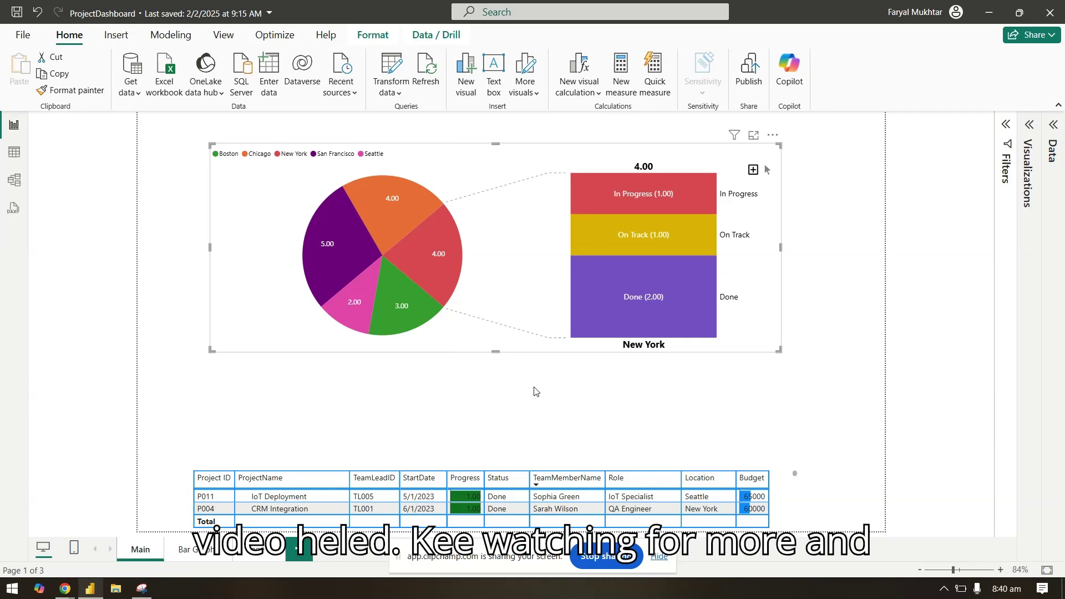